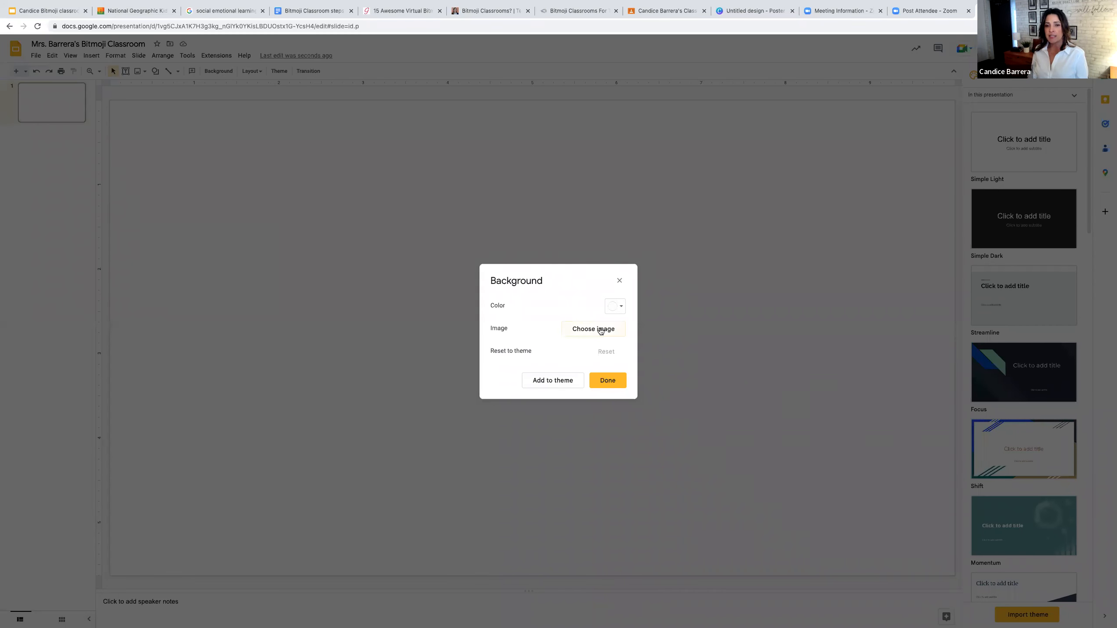
Step: Set the slide background to the dark brick wall image with a hanging plant from a Google Images search for "floor and wall background"
{"action": "left_click", "coordinate": [600, 331]}
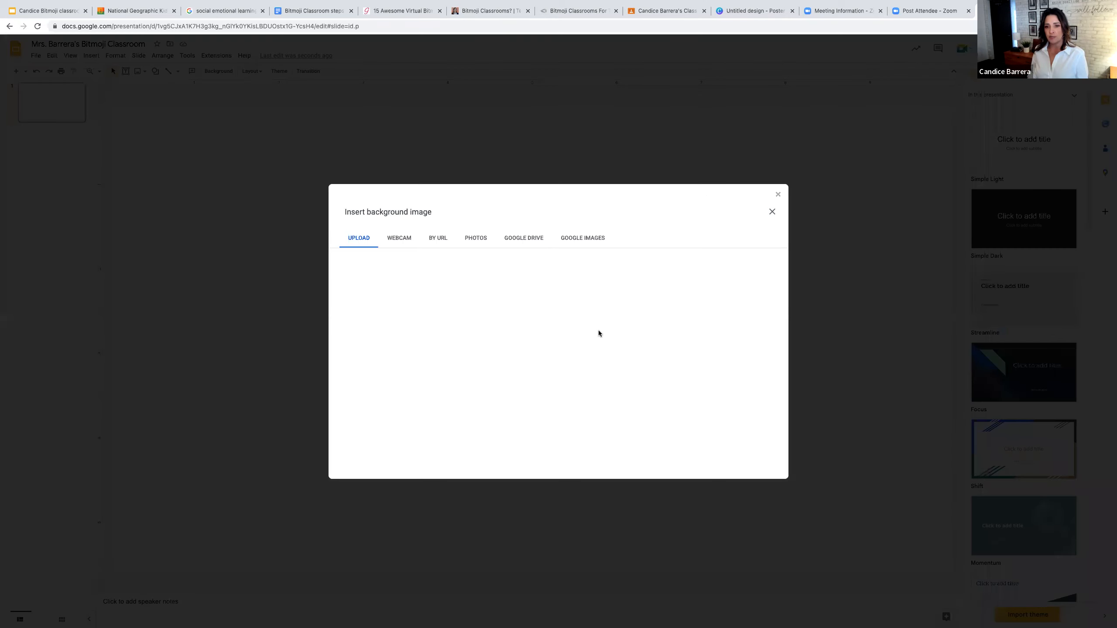
{"action": "left_click", "coordinate": [587, 241]}
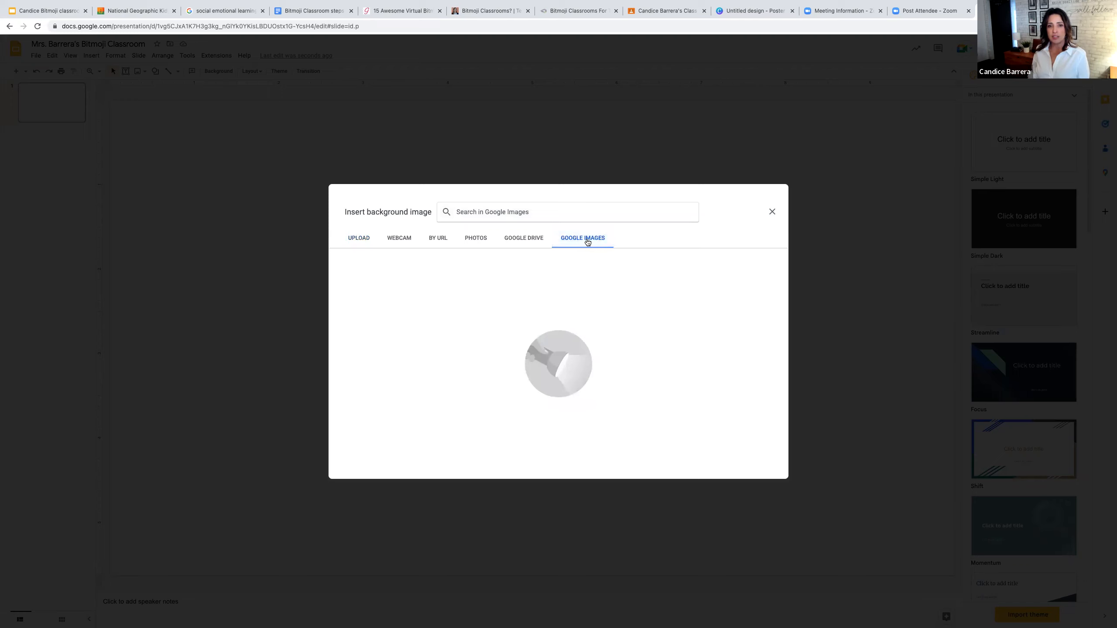
{"action": "type", "text": "floor and"}
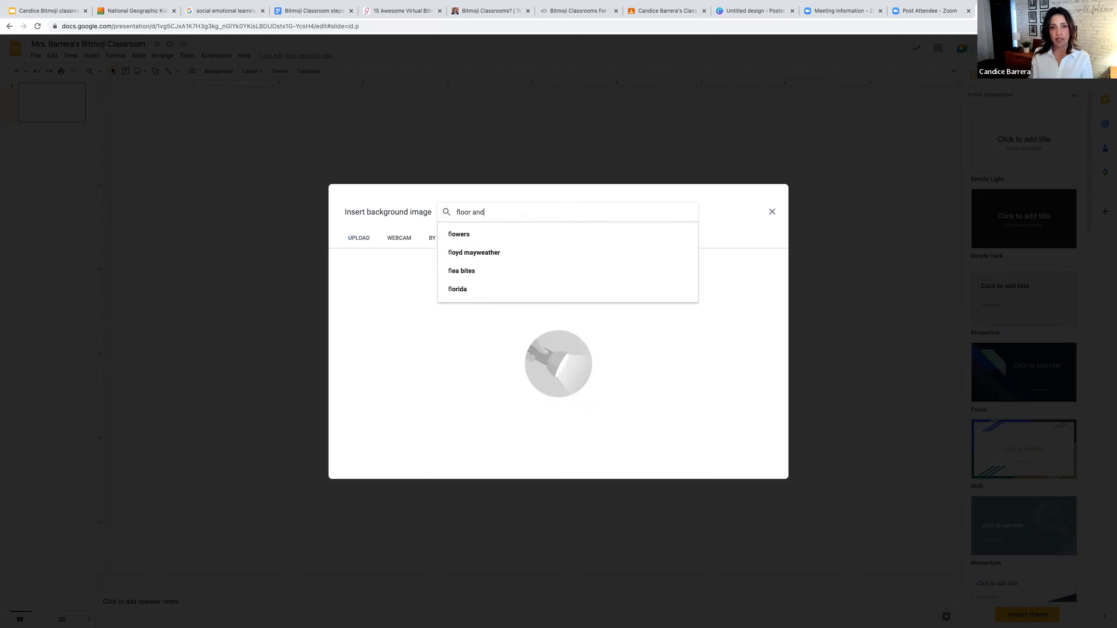
{"action": "type", "text": " wall background"}
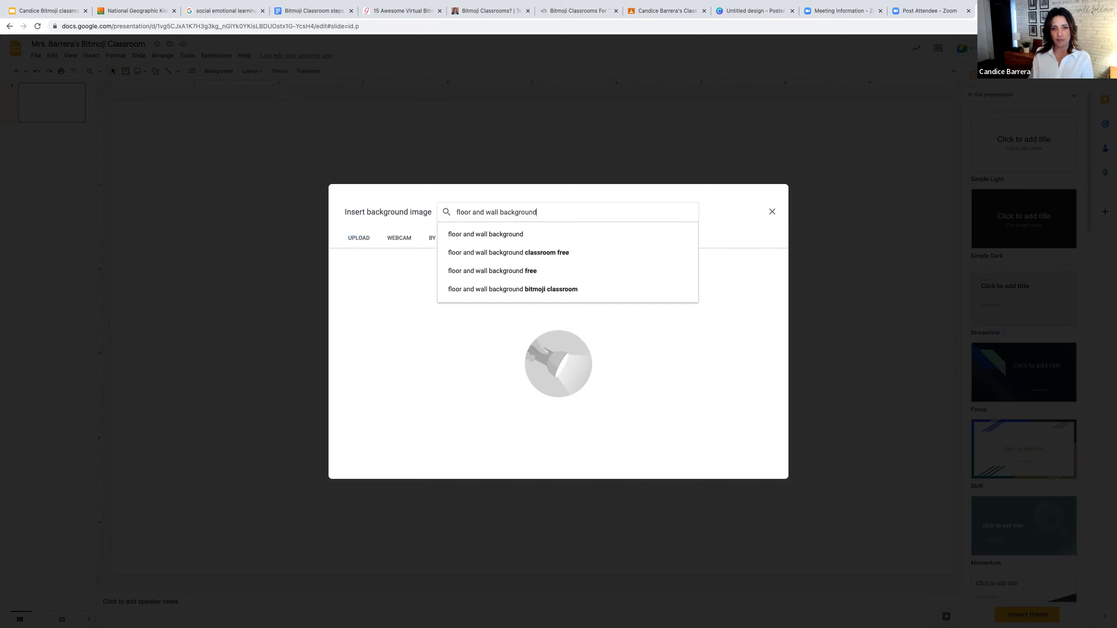
{"action": "key", "text": "Return"}
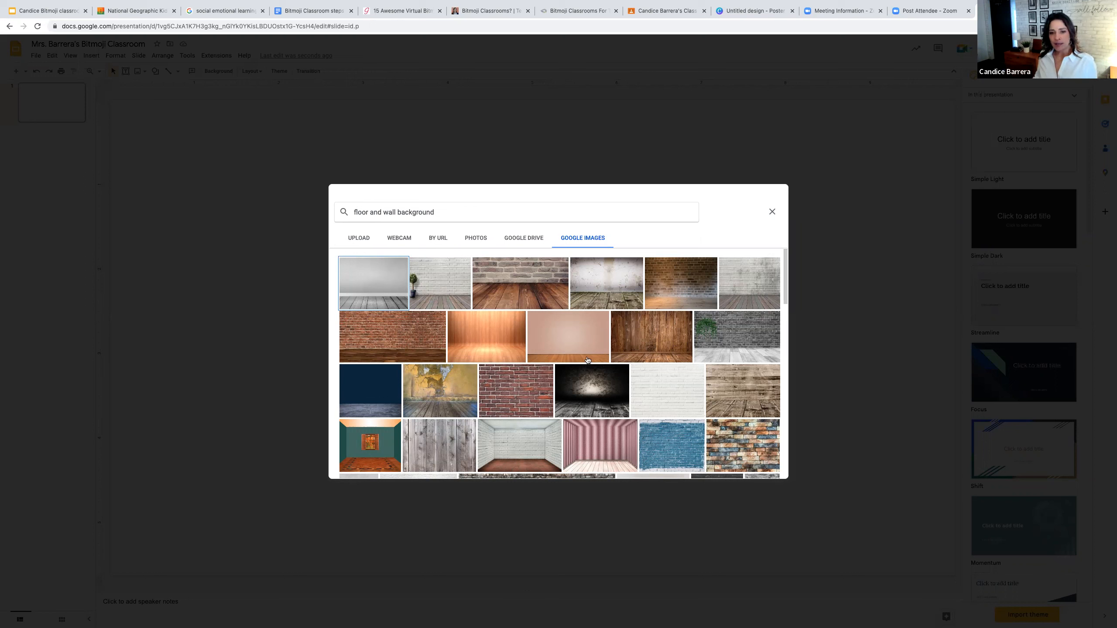
{"action": "left_click", "coordinate": [748, 343]}
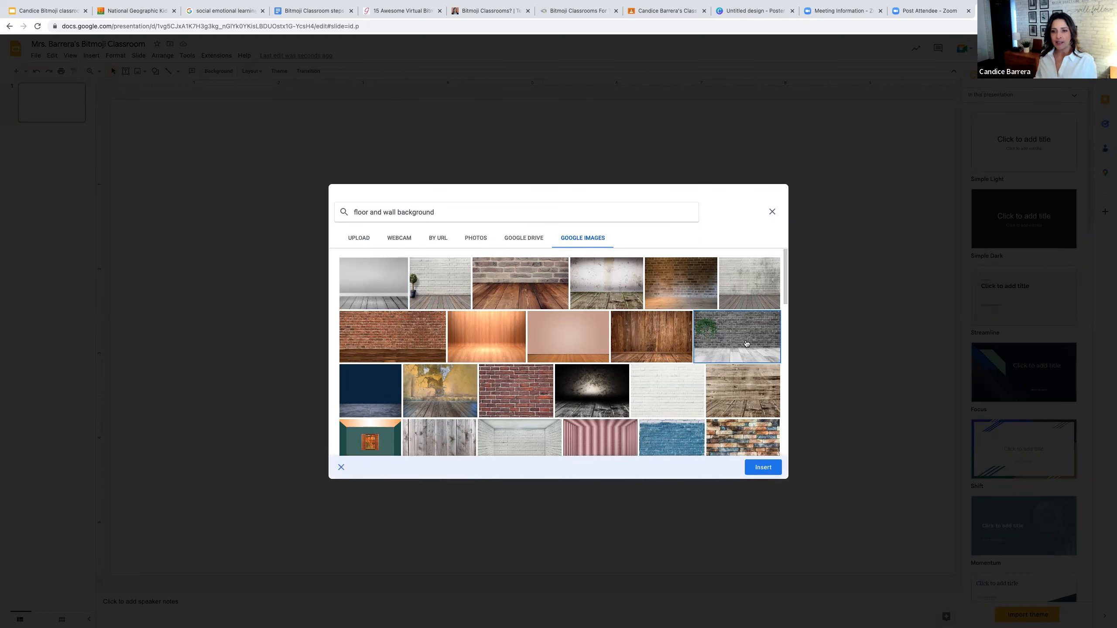
{"action": "left_click", "coordinate": [760, 464]}
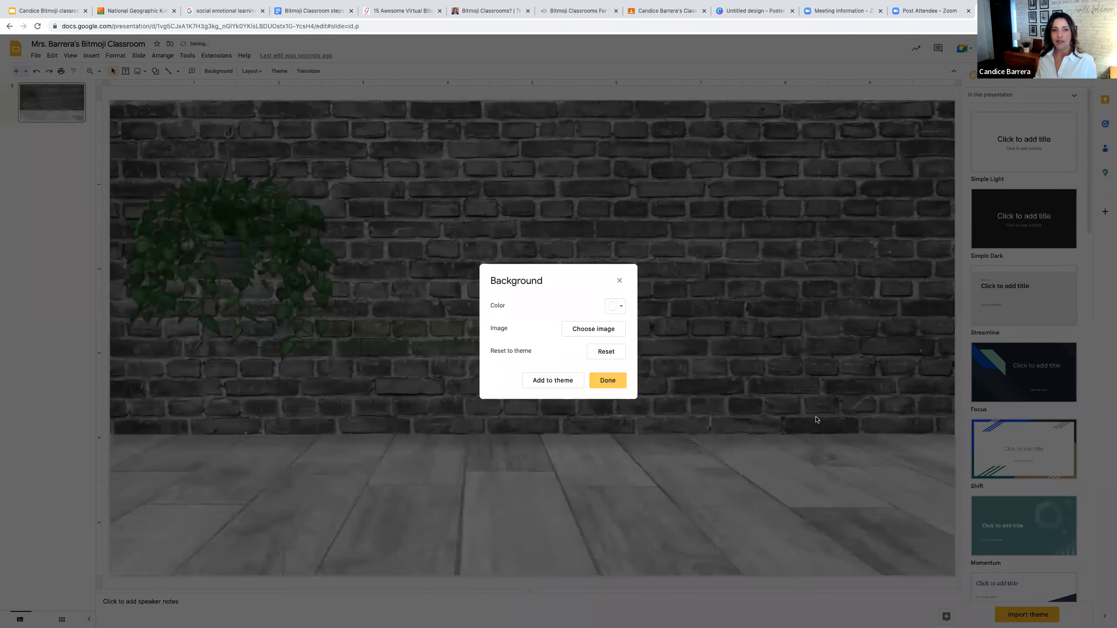
{"action": "key", "text": "Return"}
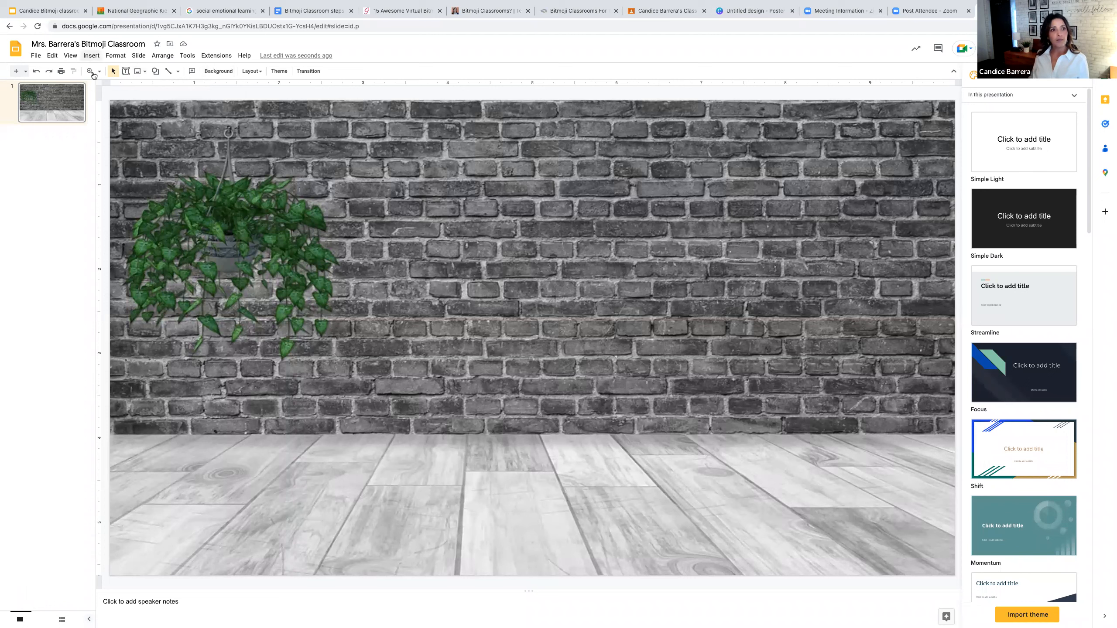
Step: Search the web for "transparent rug" images to insert into the slide
{"action": "left_click", "coordinate": [92, 56]}
{"action": "mouse_move", "coordinate": [153, 74]}
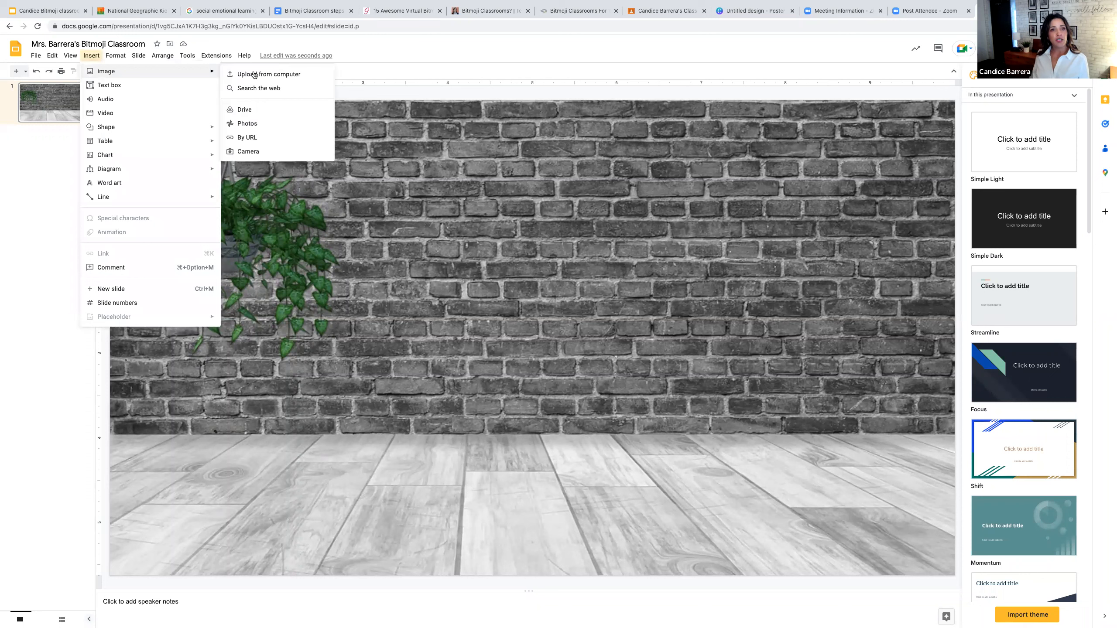
{"action": "left_click", "coordinate": [257, 89]}
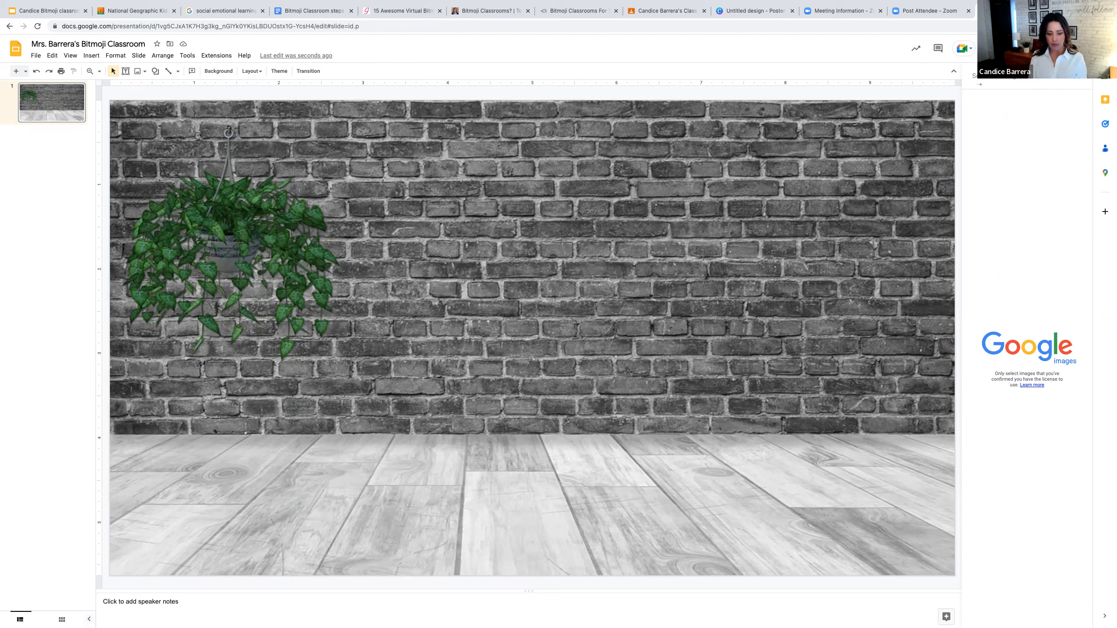
{"action": "left_click", "coordinate": [980, 81]}
{"action": "type", "text": "r"}
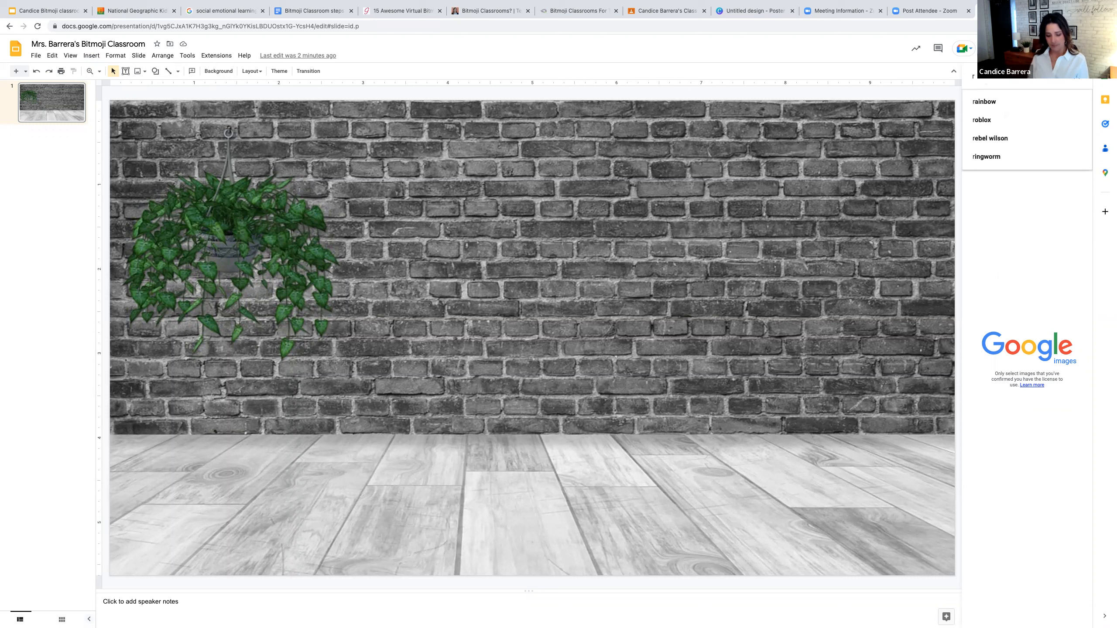
{"action": "type", "text": "ug"}
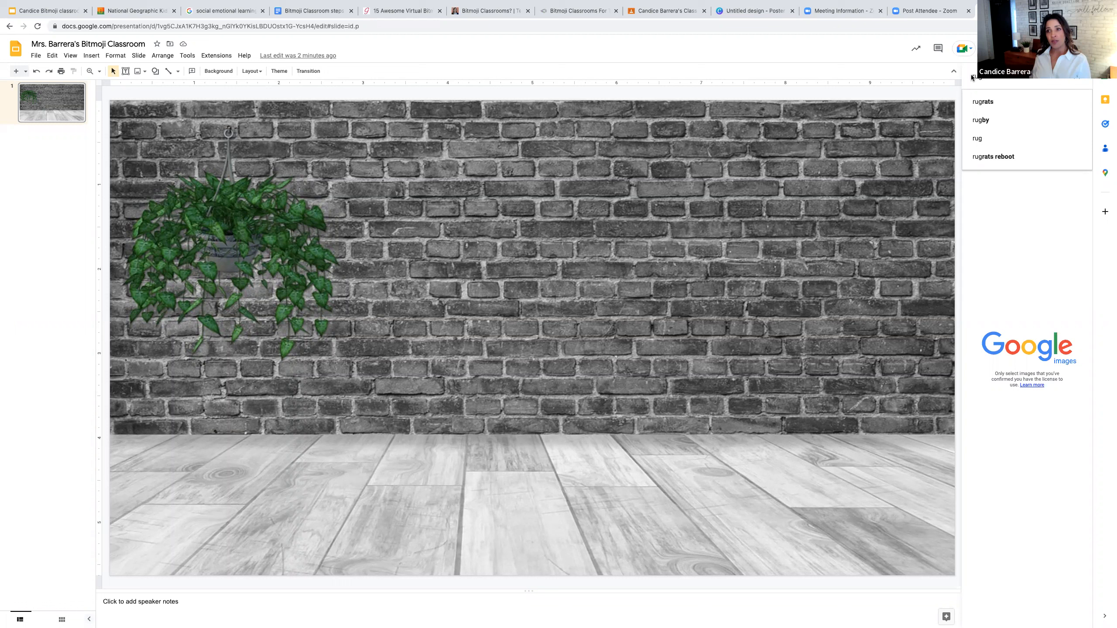
{"action": "type", "text": "tra"}
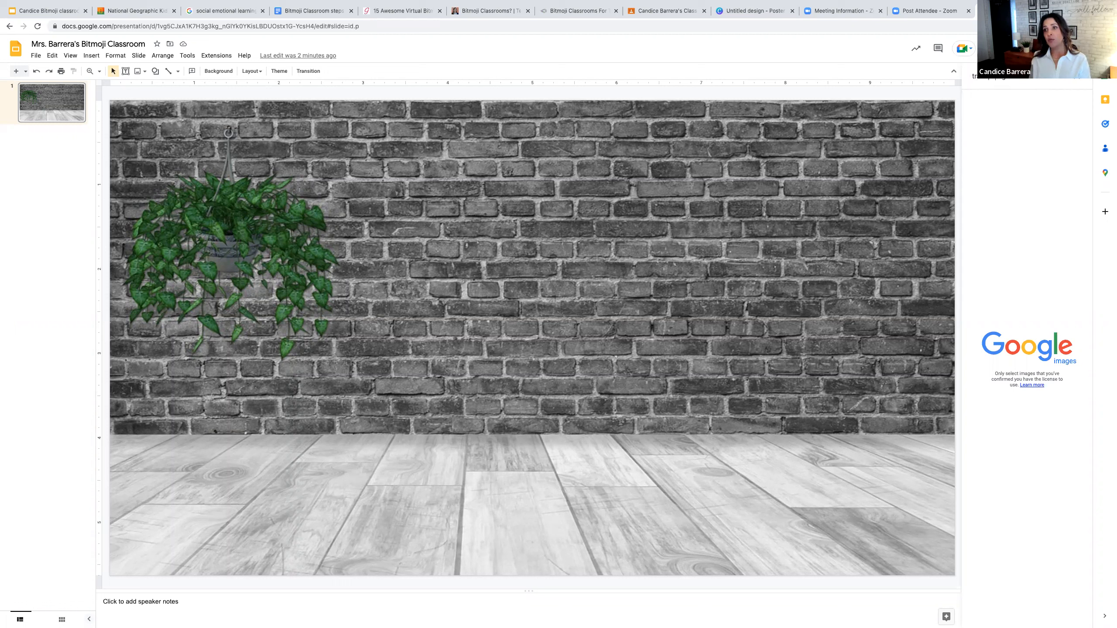
{"action": "type", "text": "nsparent"}
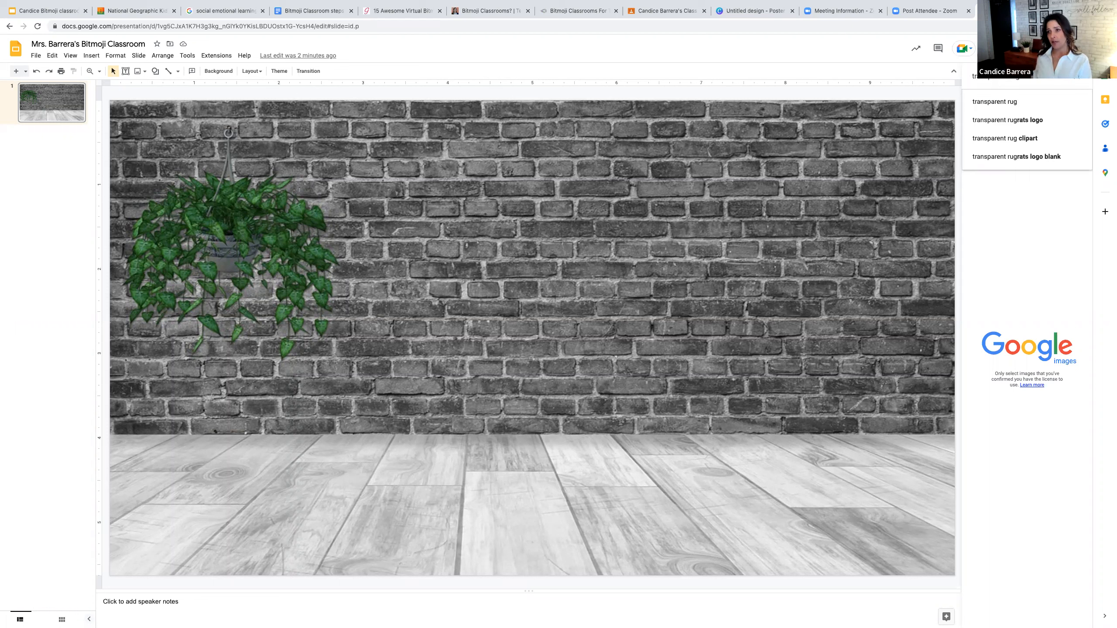
{"action": "left_click", "coordinate": [982, 102]}
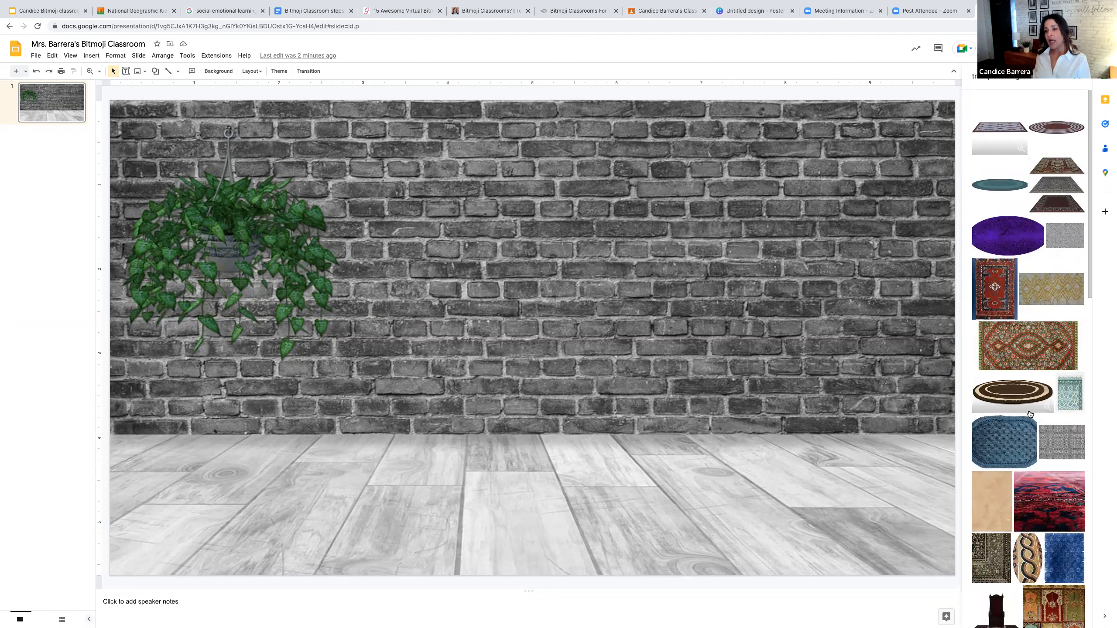
Step: Insert the dark brown oval rug image with cream rings from the search results
{"action": "scroll", "coordinate": [1012, 362], "scroll_direction": "down", "scroll_amount": 3}
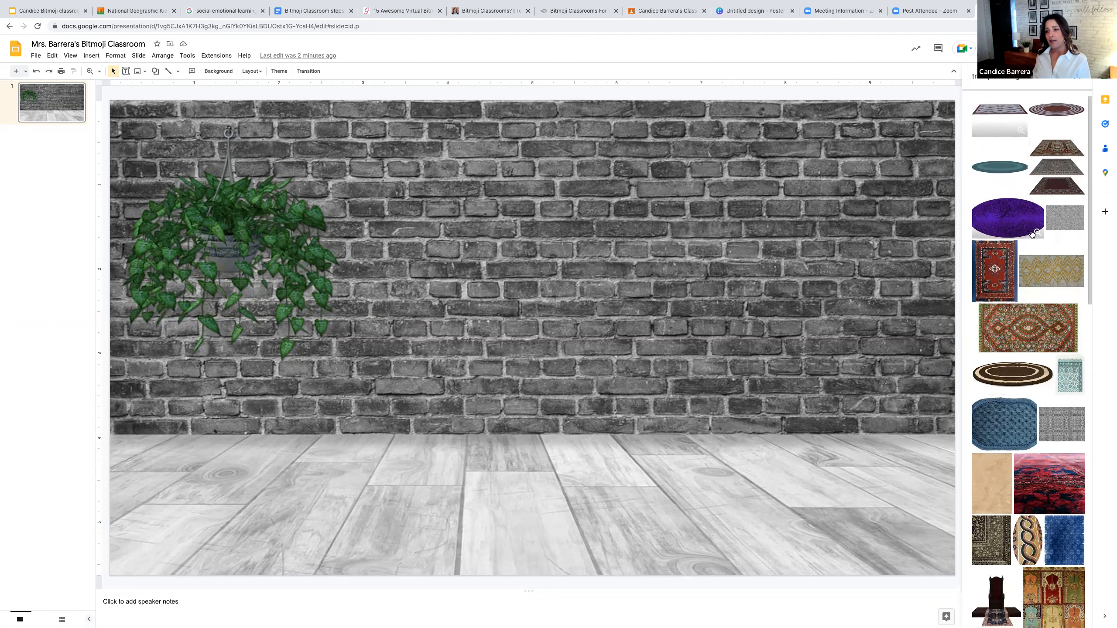
{"action": "scroll", "coordinate": [1012, 362], "scroll_direction": "down", "scroll_amount": 1}
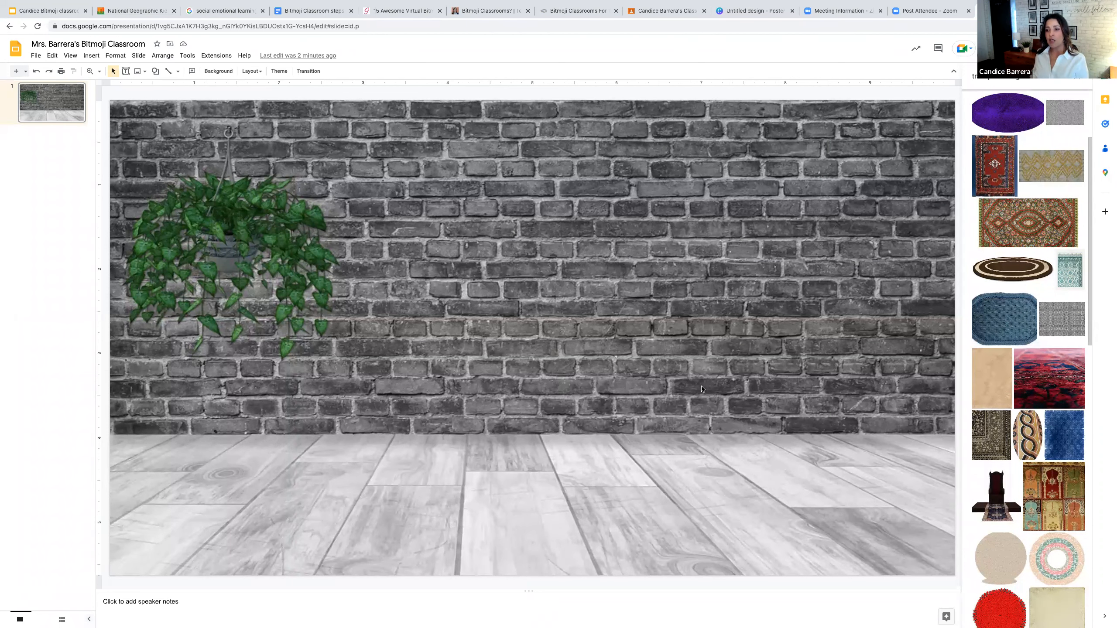
{"action": "scroll", "coordinate": [1000, 366], "scroll_direction": "up", "scroll_amount": 1}
{"action": "scroll", "coordinate": [1001, 366], "scroll_direction": "up", "scroll_amount": 2}
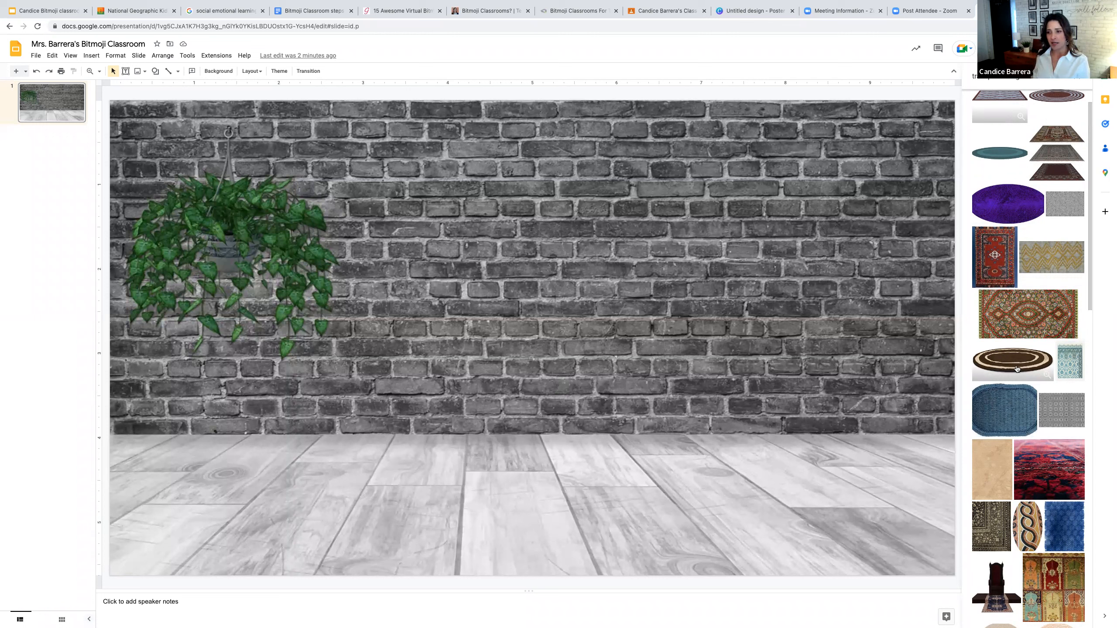
{"action": "left_click", "coordinate": [1017, 369]}
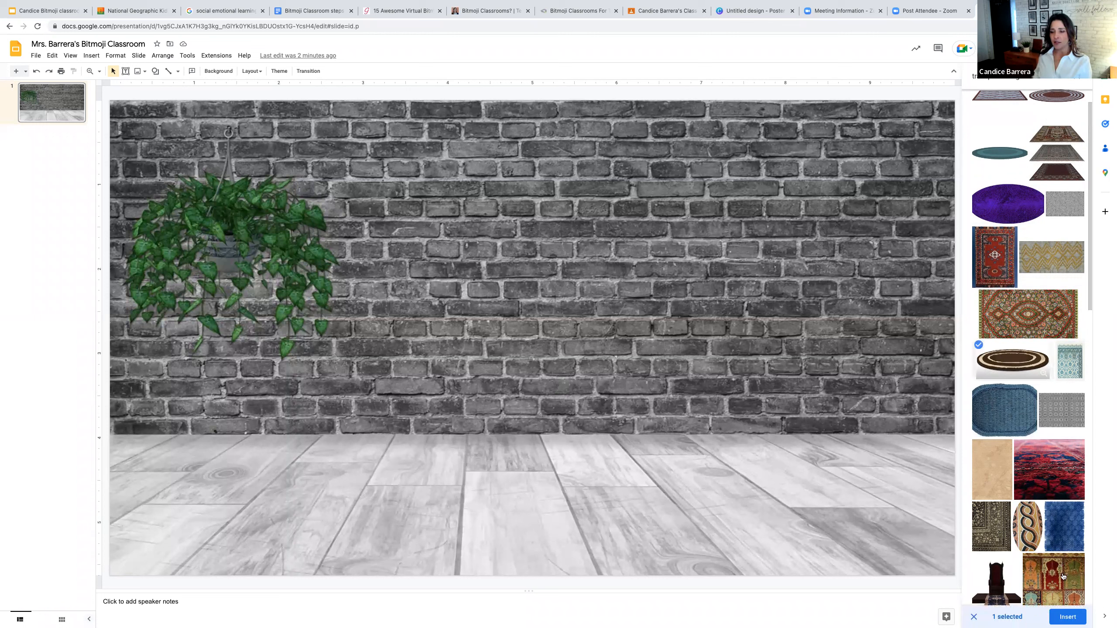
{"action": "left_click", "coordinate": [1069, 617]}
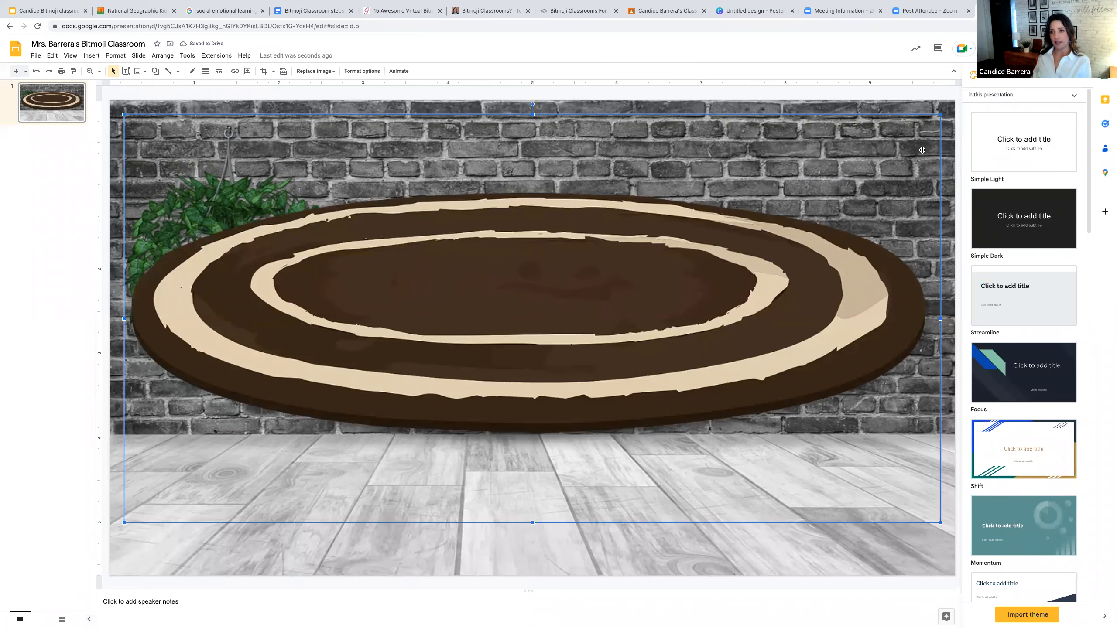
Step: Shrink the rug image from two opposite corners to about half the slide's width
{"action": "left_click_drag", "start_coordinate": [940, 114], "coordinate": [758, 206]}
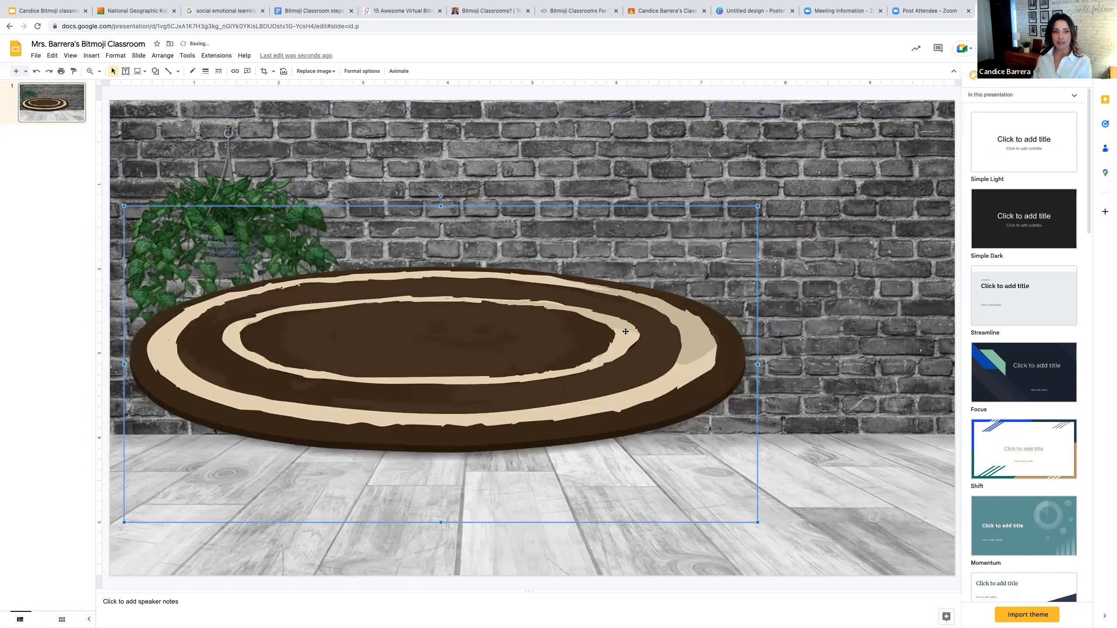
{"action": "left_click", "coordinate": [122, 525]}
{"action": "left_click", "coordinate": [123, 523]}
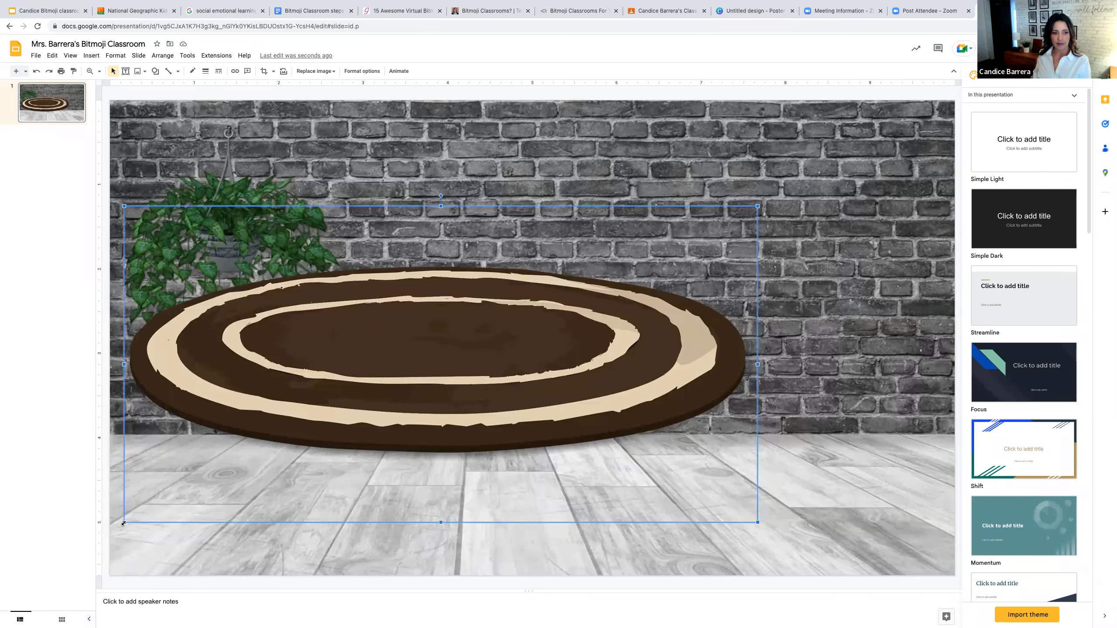
{"action": "left_click_drag", "start_coordinate": [122, 524], "coordinate": [321, 421]}
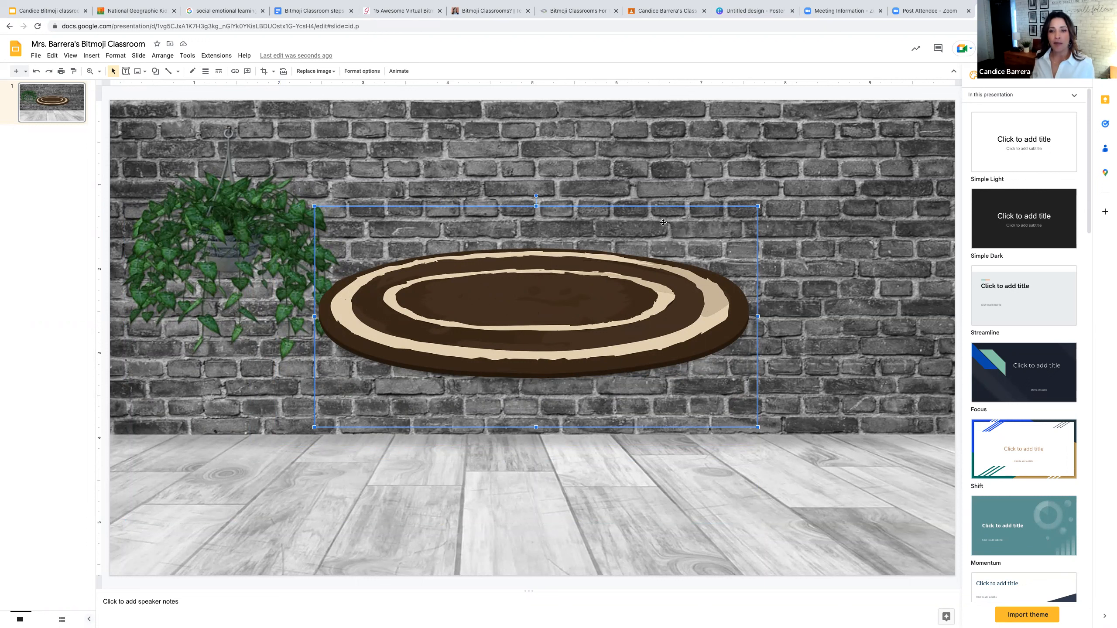
Step: Crop the empty margins above and below the rug in its image
{"action": "double_click", "coordinate": [600, 217]}
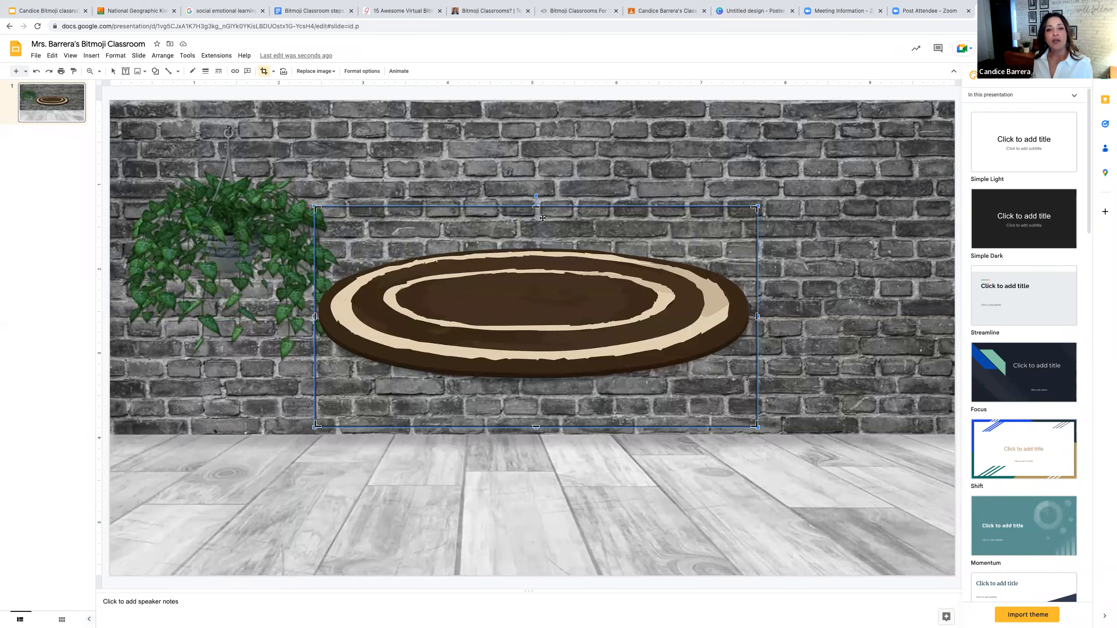
{"action": "left_click_drag", "start_coordinate": [539, 229], "coordinate": [540, 249]}
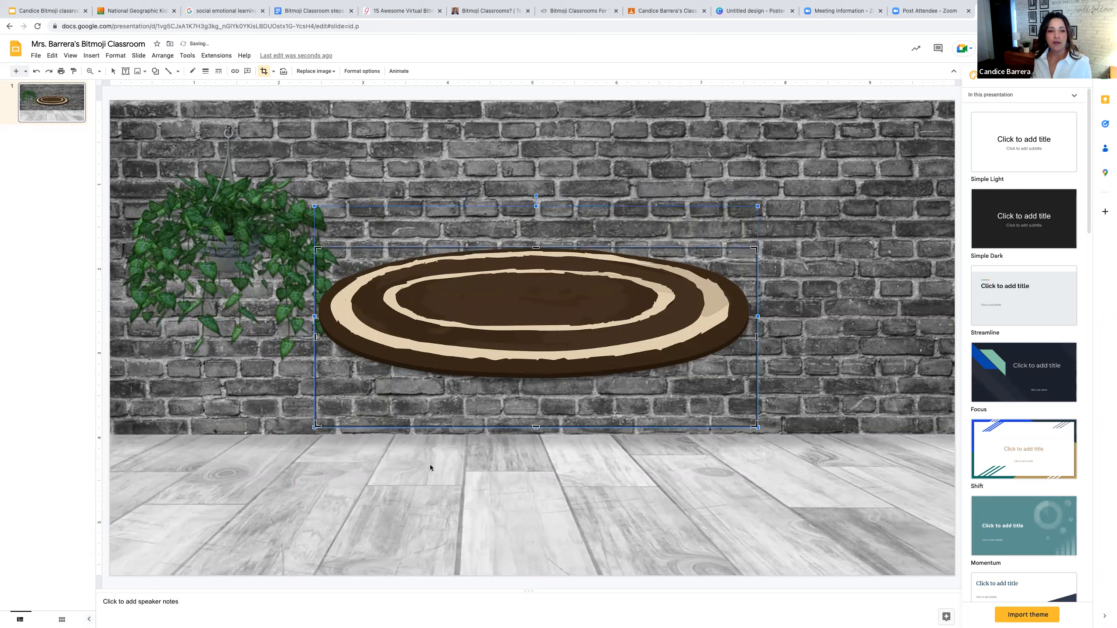
{"action": "left_click_drag", "start_coordinate": [536, 414], "coordinate": [537, 367]}
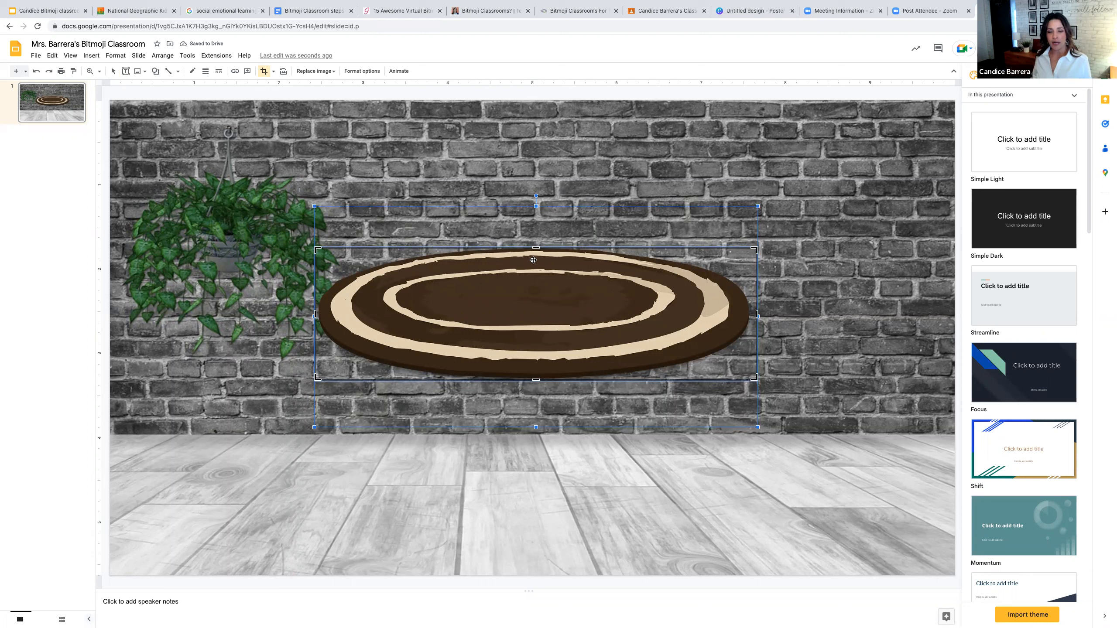
Step: Try to move the cropped rug from the wall down onto the floor, undoing each attempt
{"action": "left_click_drag", "start_coordinate": [533, 263], "coordinate": [533, 397]}
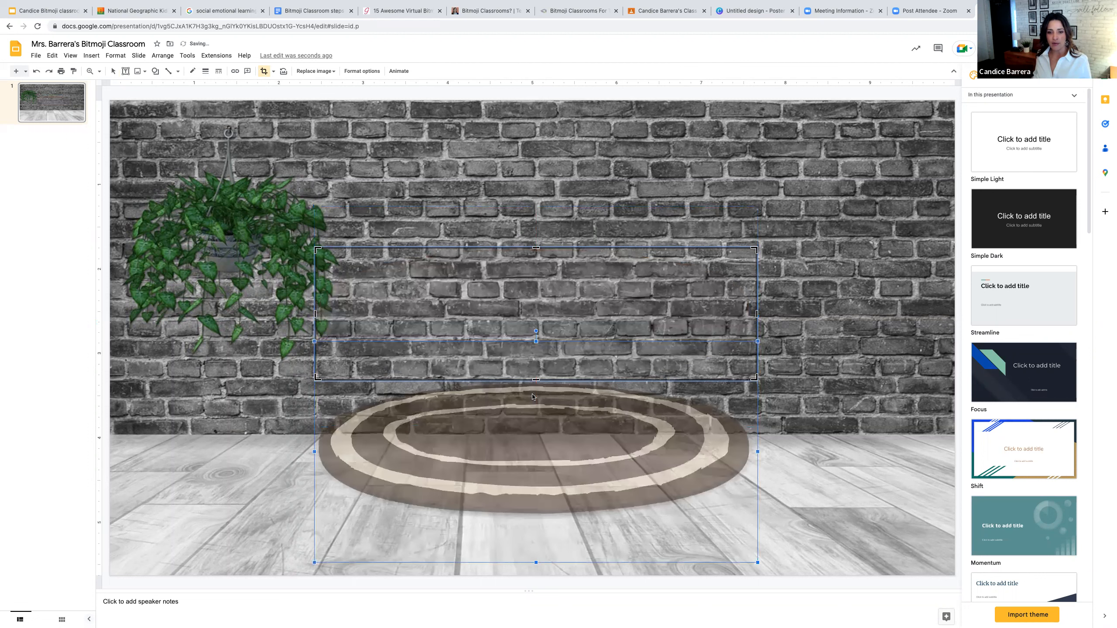
{"action": "left_click", "coordinate": [828, 370]}
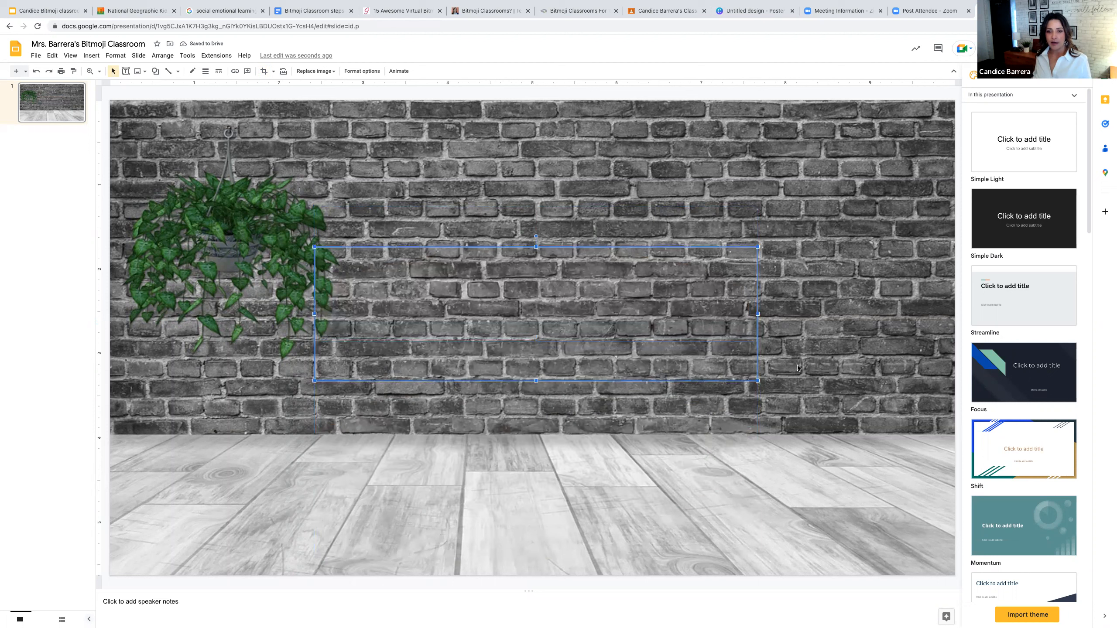
{"action": "key", "text": "Escape"}
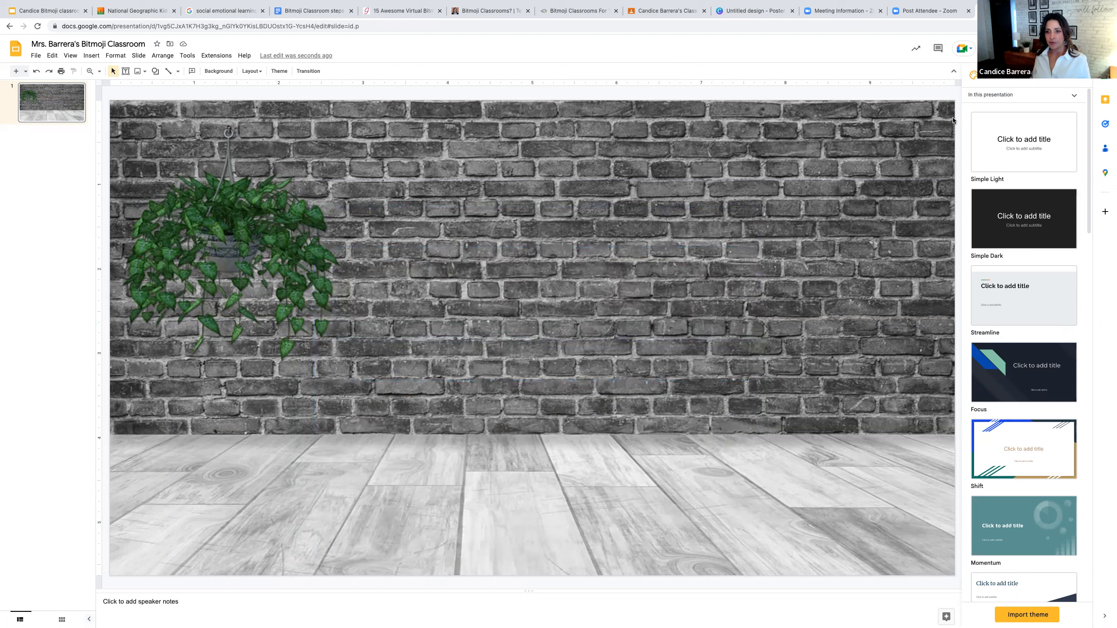
{"action": "left_click", "coordinate": [37, 73]}
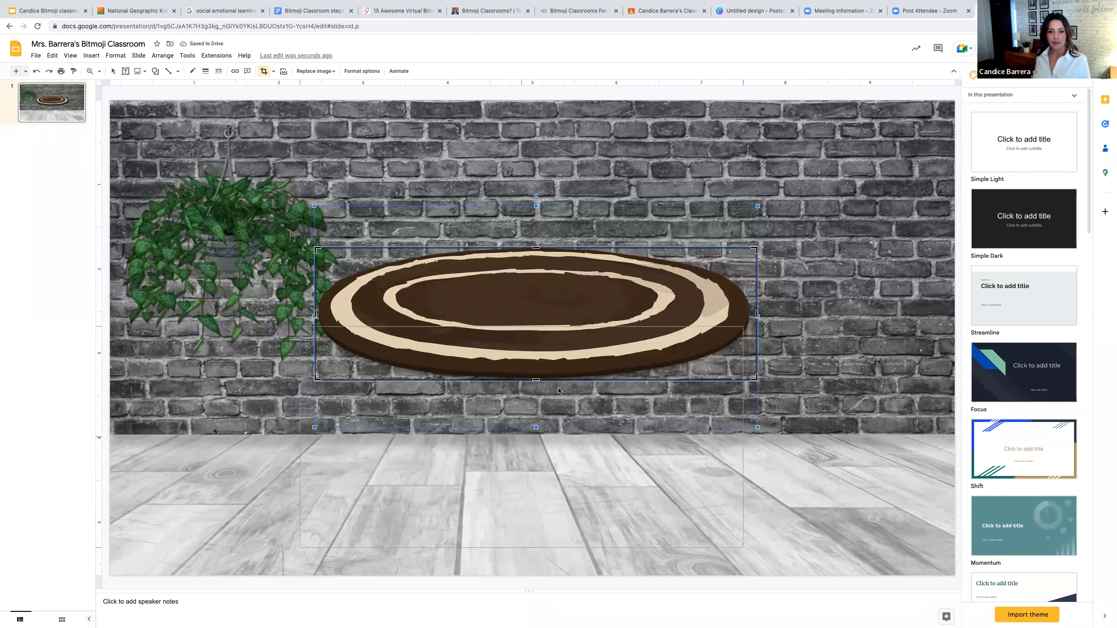
{"action": "left_click_drag", "start_coordinate": [547, 332], "coordinate": [534, 460]}
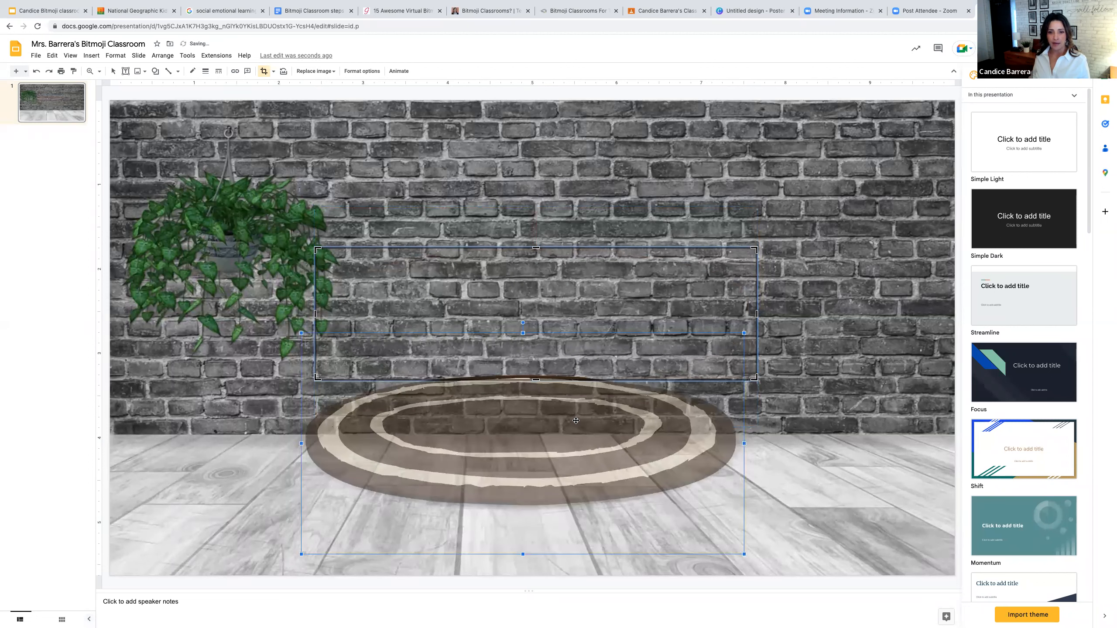
{"action": "key", "text": "Return"}
{"action": "key", "text": "Escape"}
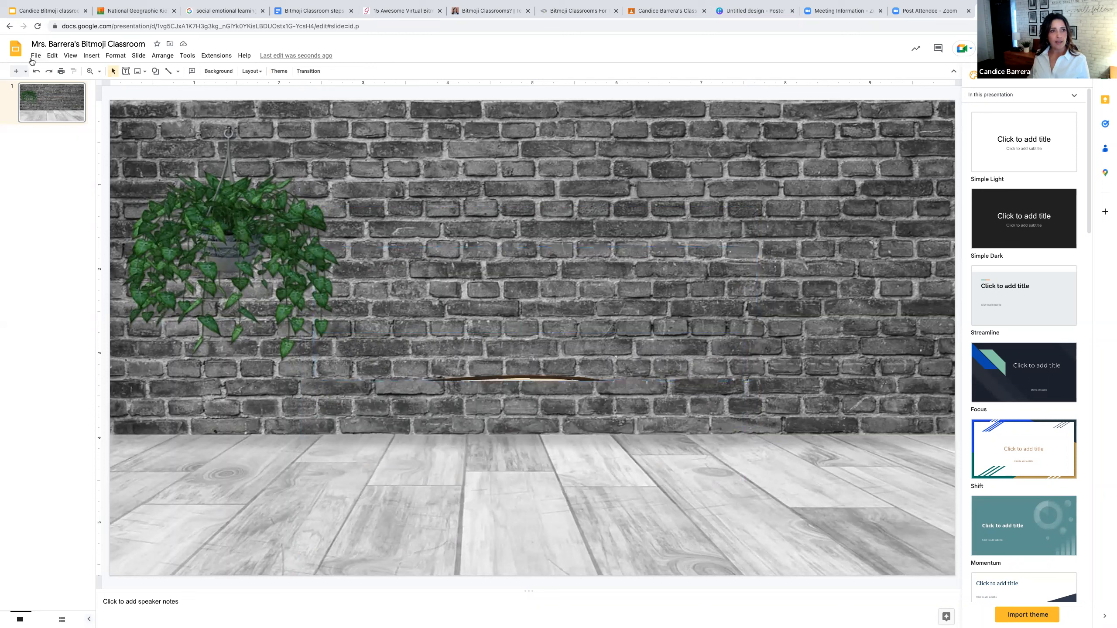
{"action": "left_click", "coordinate": [36, 71]}
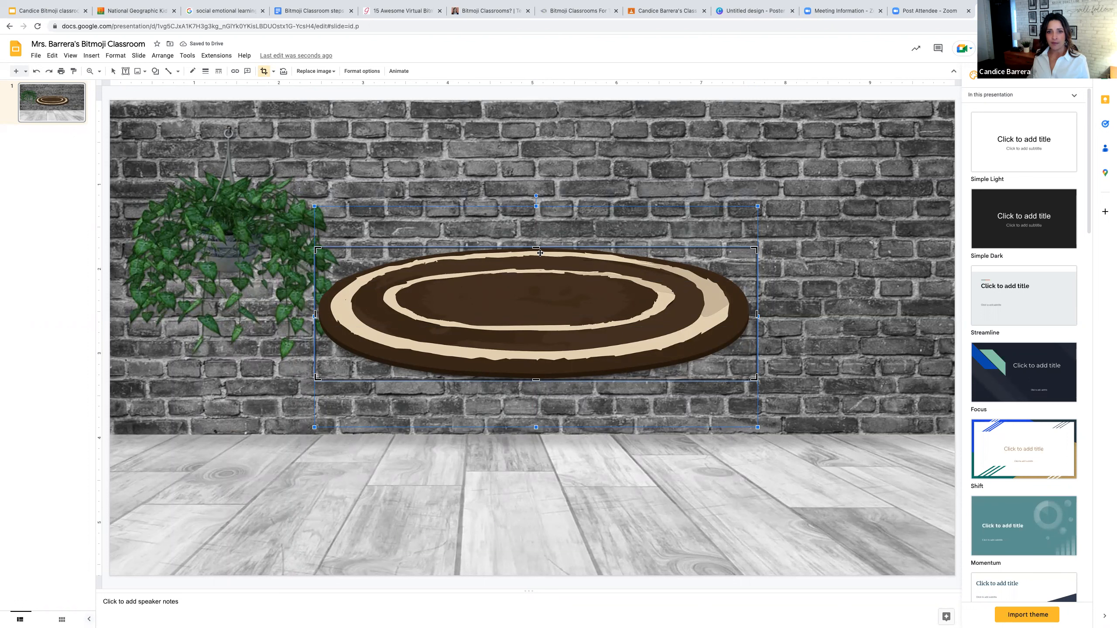
Step: Try to move the brown oval rug from the wall down onto the floor while its crop frame is active
{"action": "left_click_drag", "start_coordinate": [537, 258], "coordinate": [535, 359]}
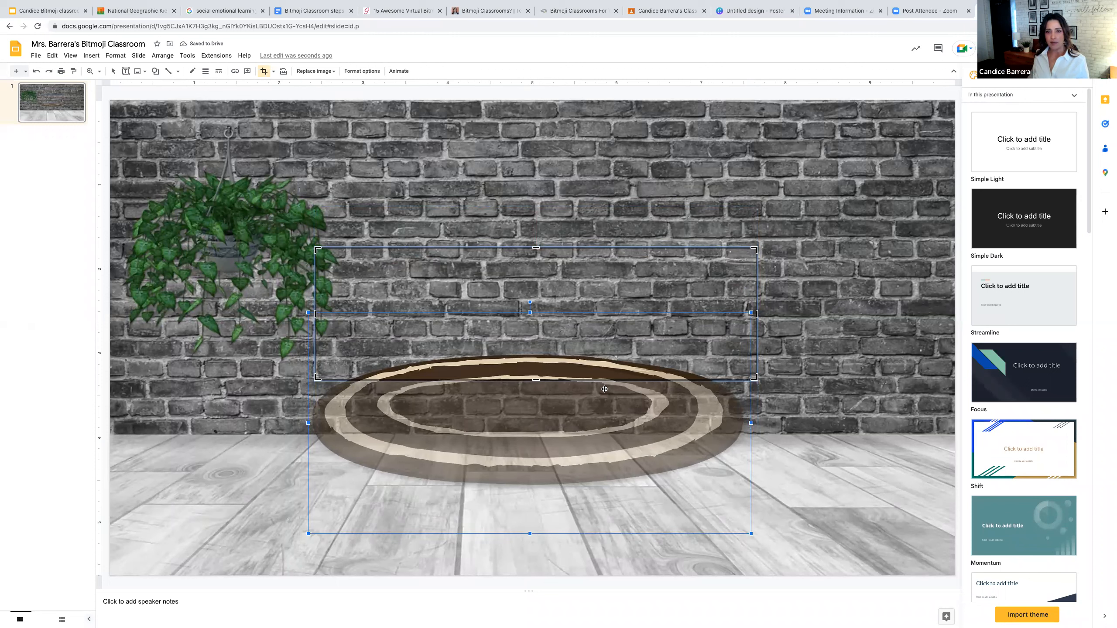
{"action": "left_click_drag", "start_coordinate": [605, 390], "coordinate": [609, 318]}
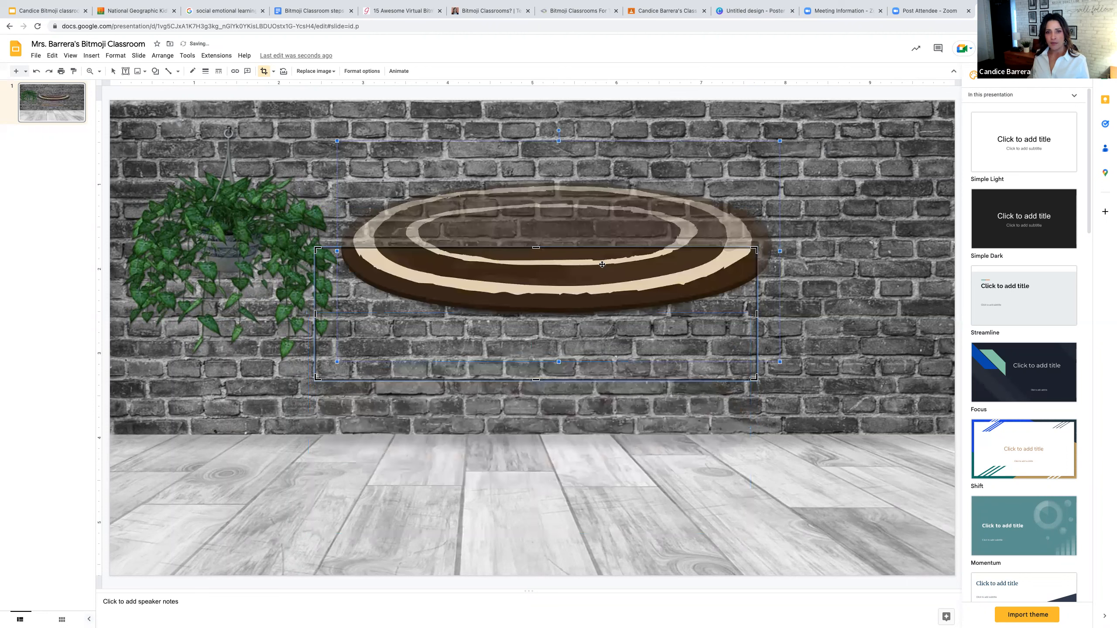
{"action": "left_click_drag", "start_coordinate": [601, 262], "coordinate": [607, 374]}
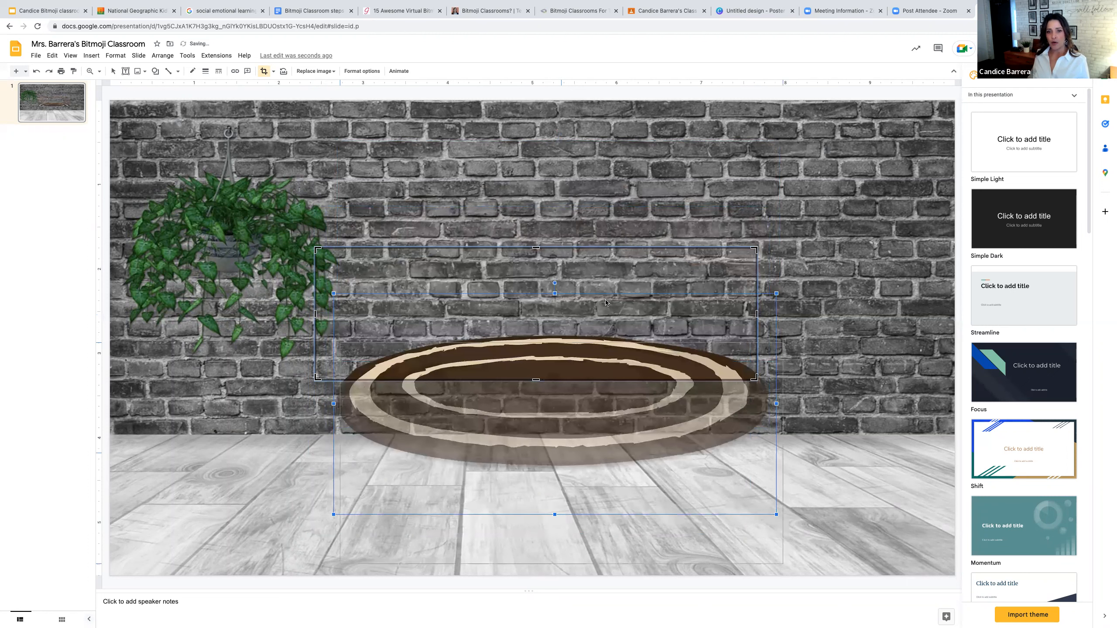
{"action": "left_click_drag", "start_coordinate": [605, 318], "coordinate": [615, 405]}
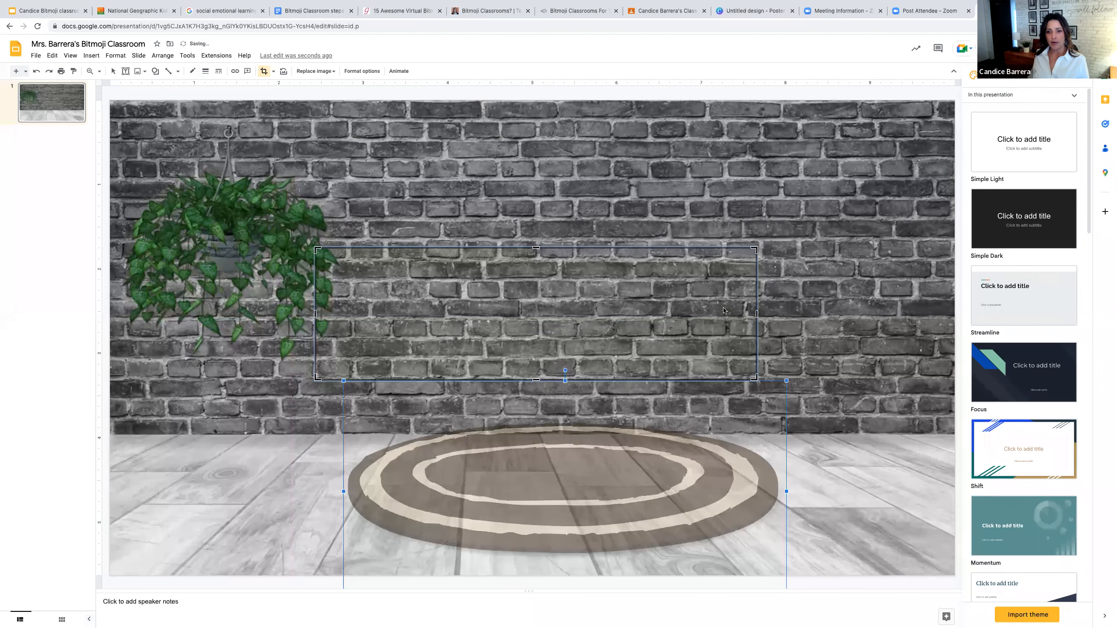
{"action": "left_click", "coordinate": [833, 305]}
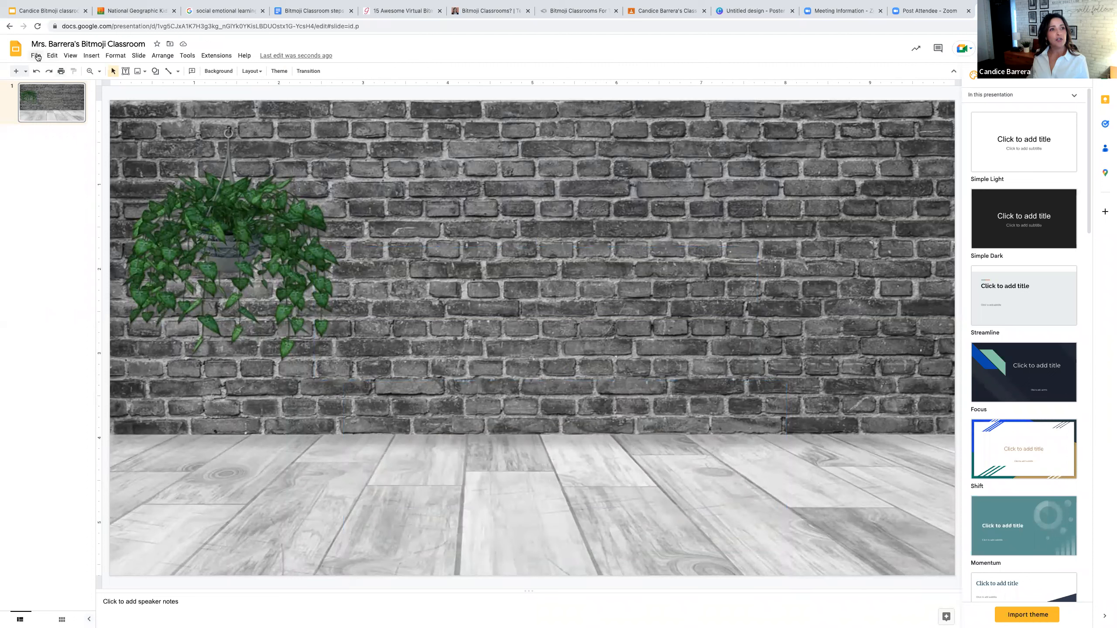
Step: Insert the purple oval rug image from the web image search results for "transparent rug"
{"action": "left_click", "coordinate": [91, 56]}
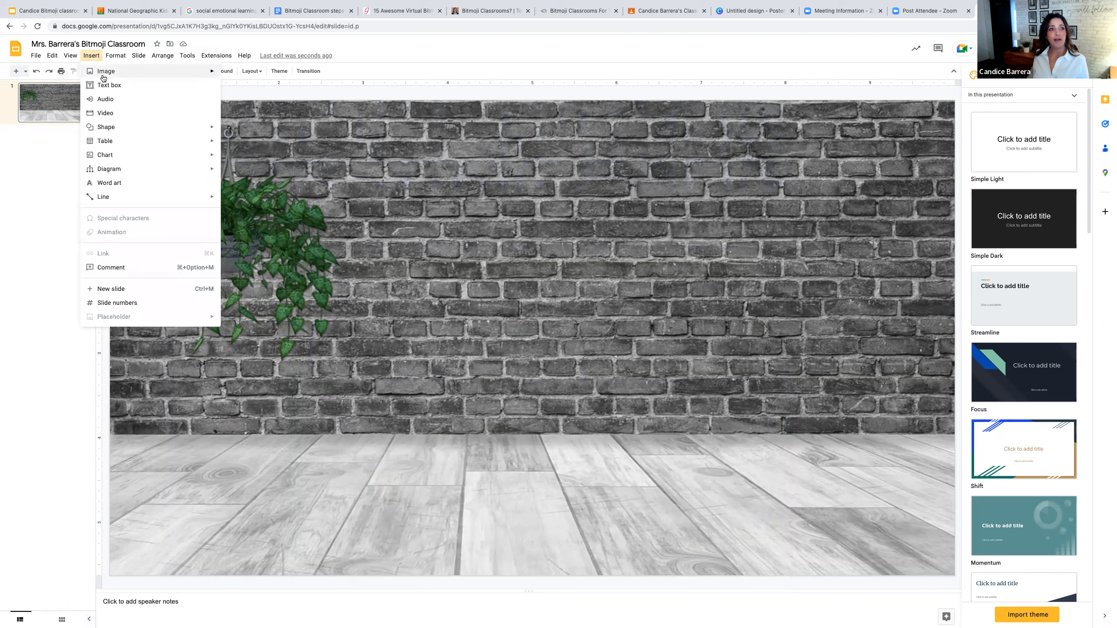
{"action": "mouse_move", "coordinate": [105, 78]}
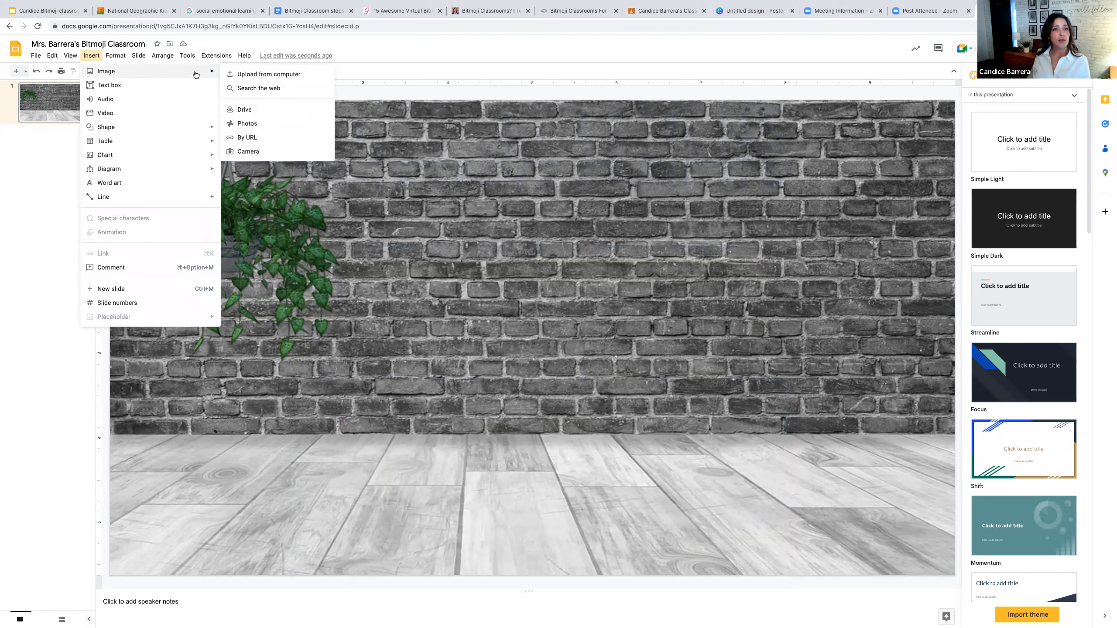
{"action": "left_click", "coordinate": [270, 89]}
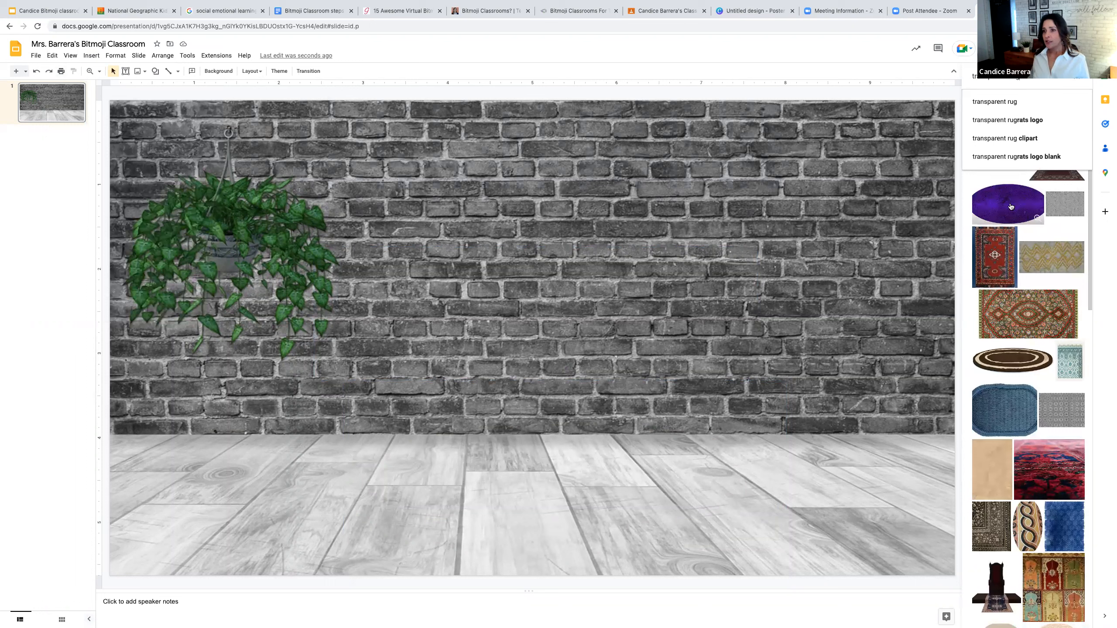
{"action": "left_click", "coordinate": [1011, 208]}
{"action": "left_click", "coordinate": [1011, 207]}
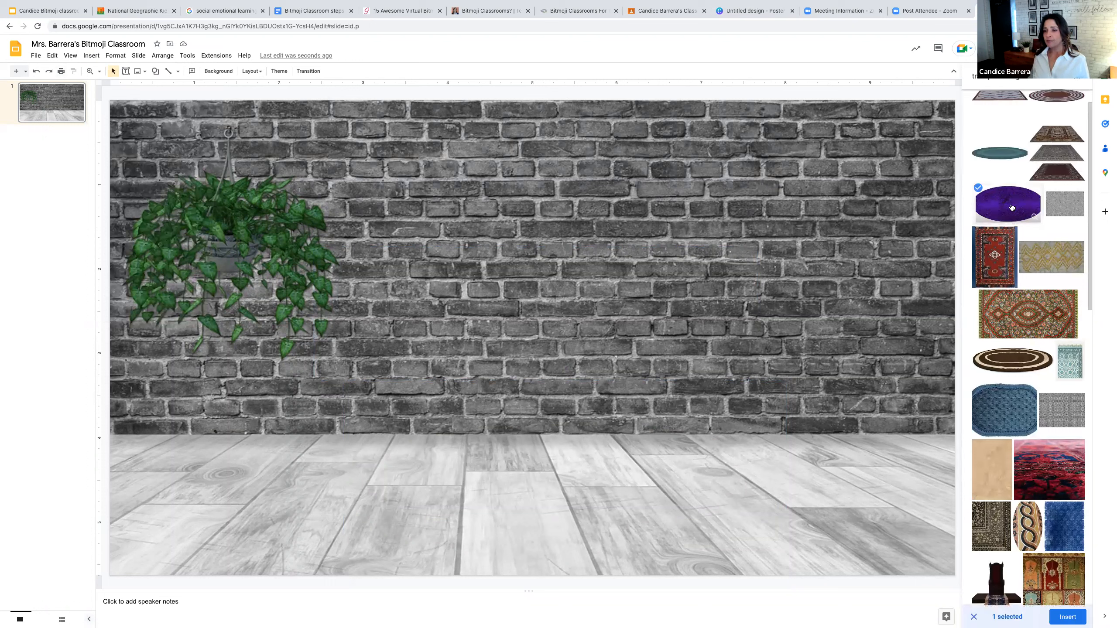
{"action": "left_click", "coordinate": [1068, 616]}
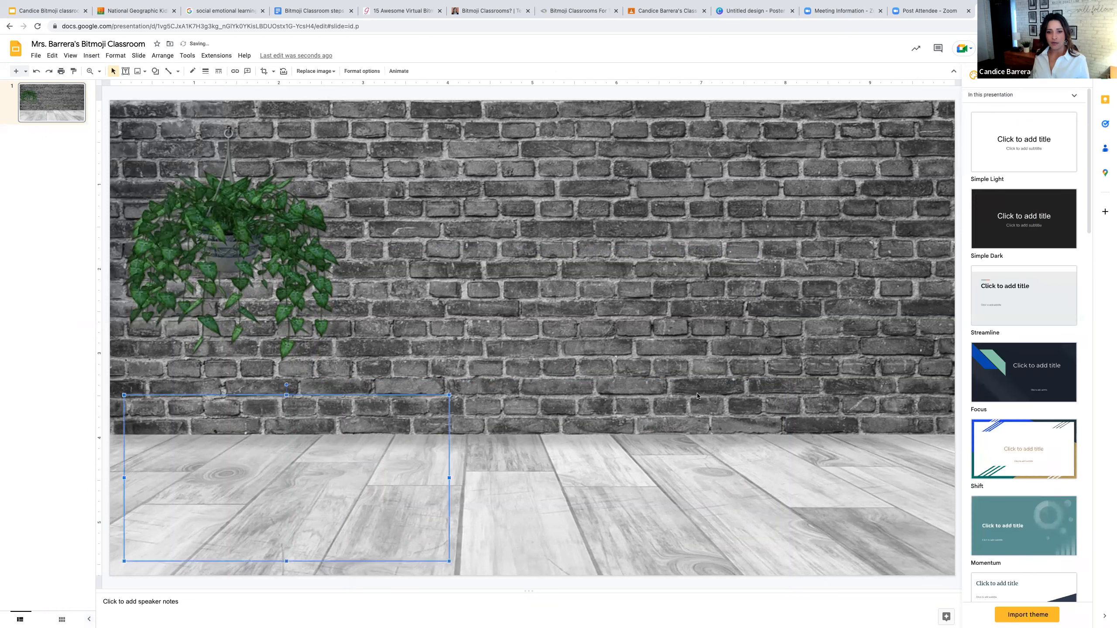
Step: Move the purple rug to the middle of the floor and shrink it proportionally until it lies entirely below the wall
{"action": "left_click_drag", "start_coordinate": [294, 404], "coordinate": [585, 417]}
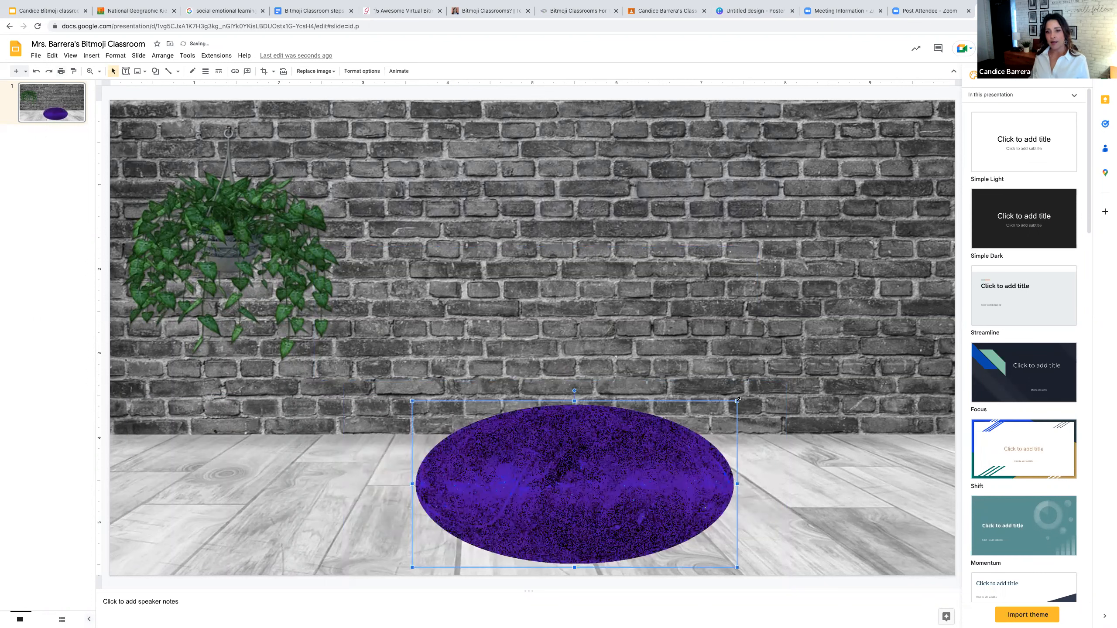
{"action": "left_click_drag", "start_coordinate": [738, 400], "coordinate": [739, 429]}
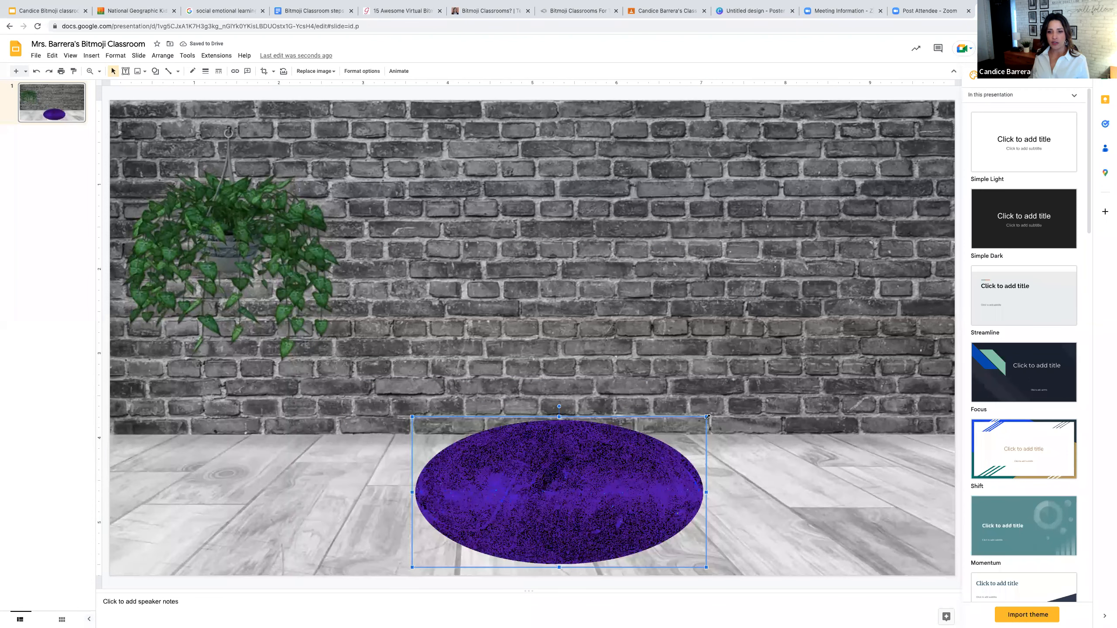
{"action": "left_click_drag", "start_coordinate": [707, 417], "coordinate": [682, 429]}
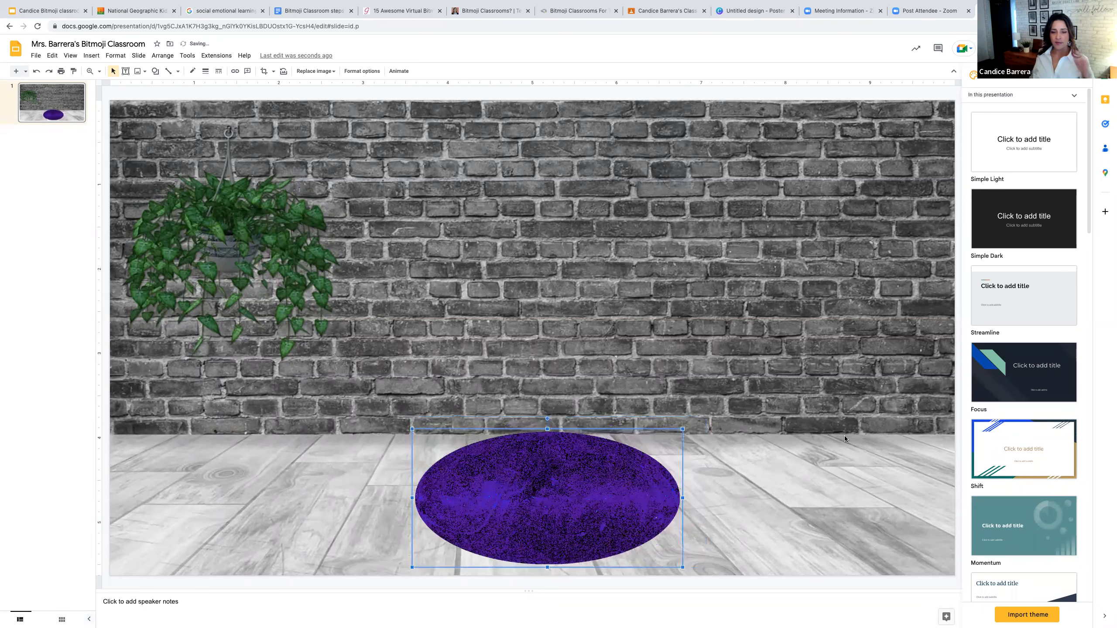
{"action": "left_click", "coordinate": [684, 452]}
{"action": "left_click", "coordinate": [546, 459]}
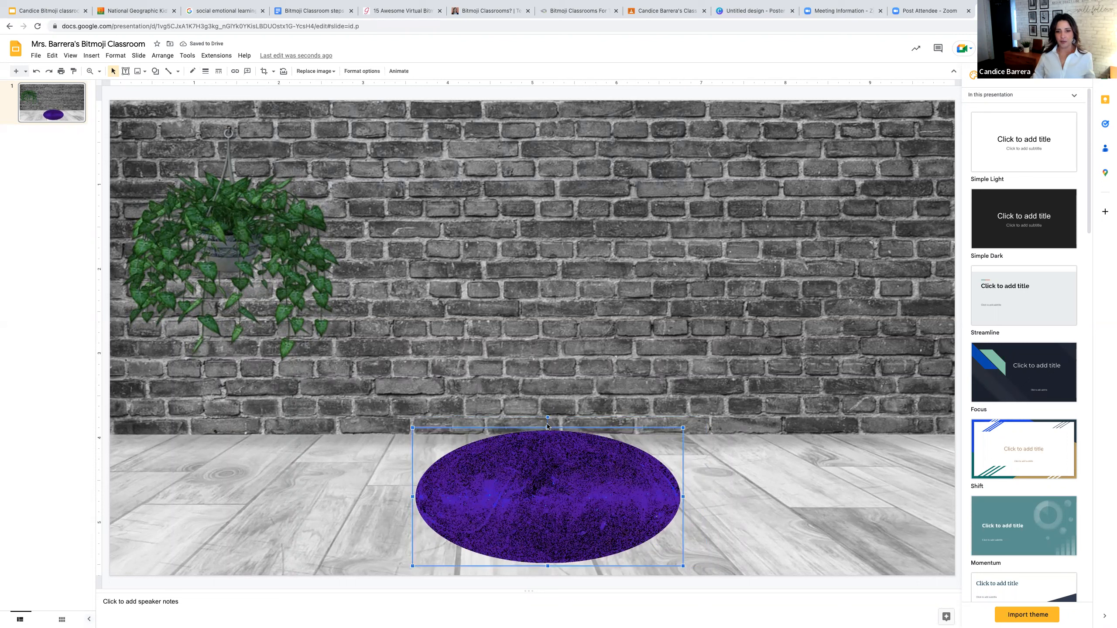
{"action": "left_click_drag", "start_coordinate": [553, 428], "coordinate": [555, 437]}
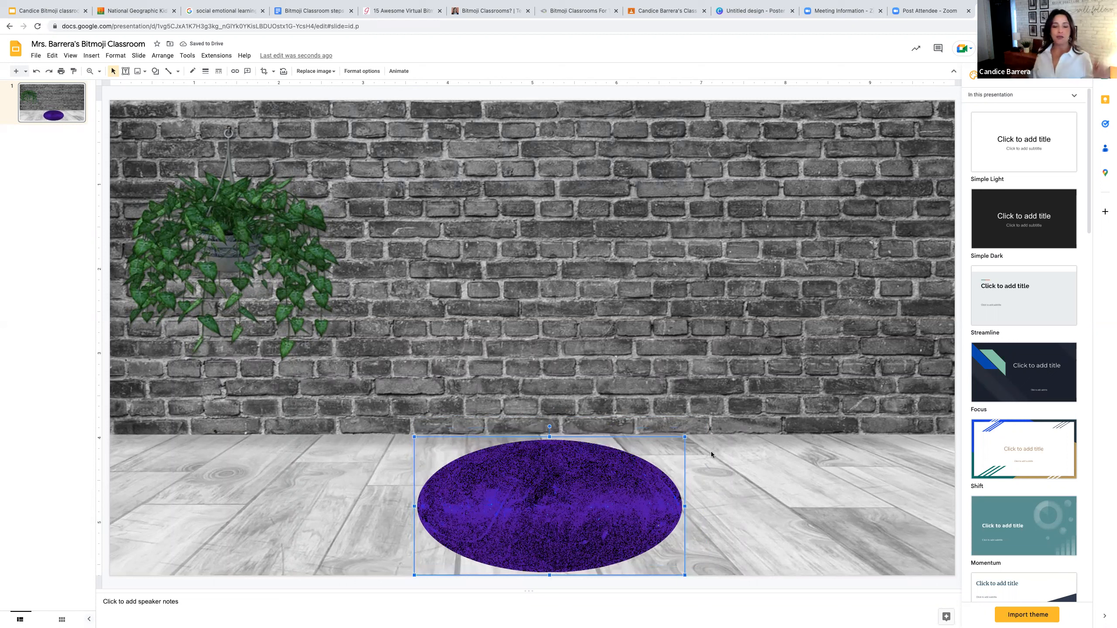
{"action": "left_click", "coordinate": [486, 392]}
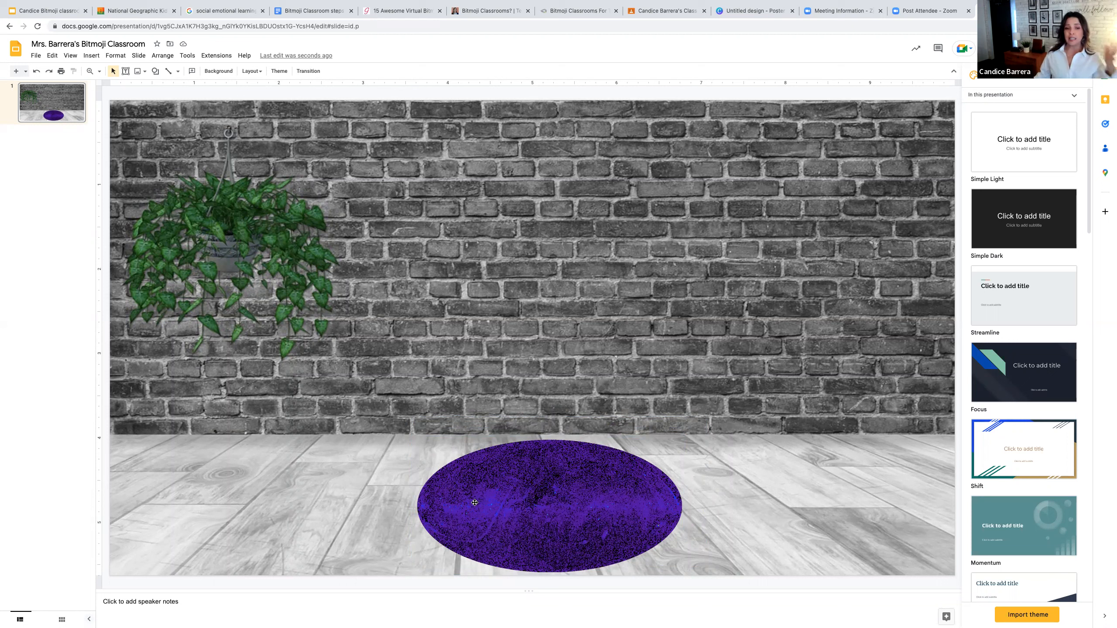
Step: Recolor the purple rug with the blue preset in its format options
{"action": "left_click", "coordinate": [533, 481]}
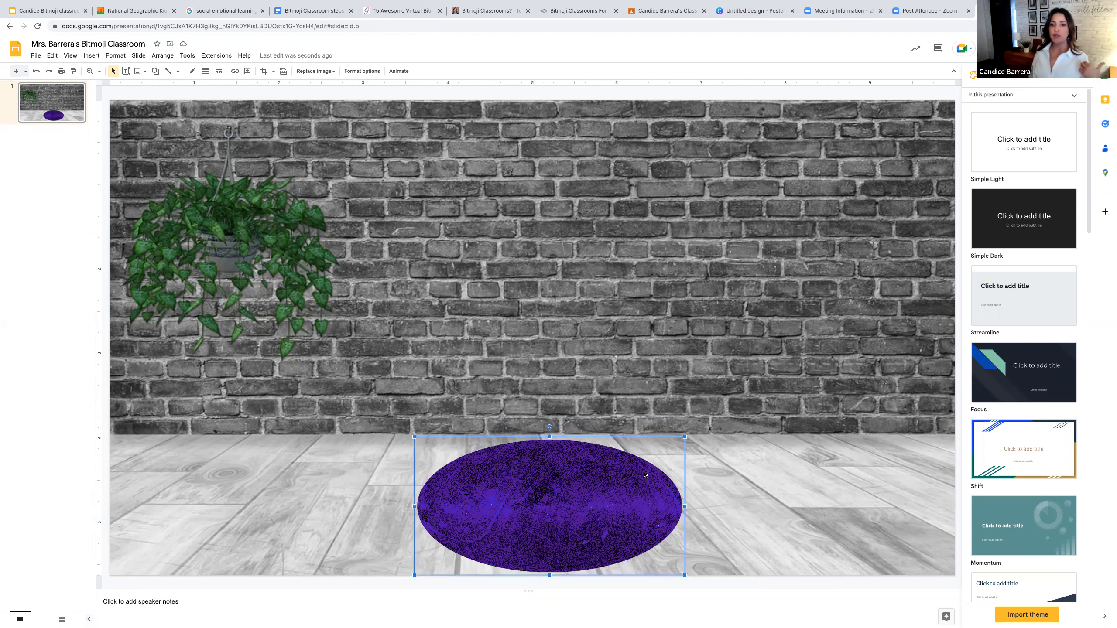
{"action": "right_click", "coordinate": [675, 458]}
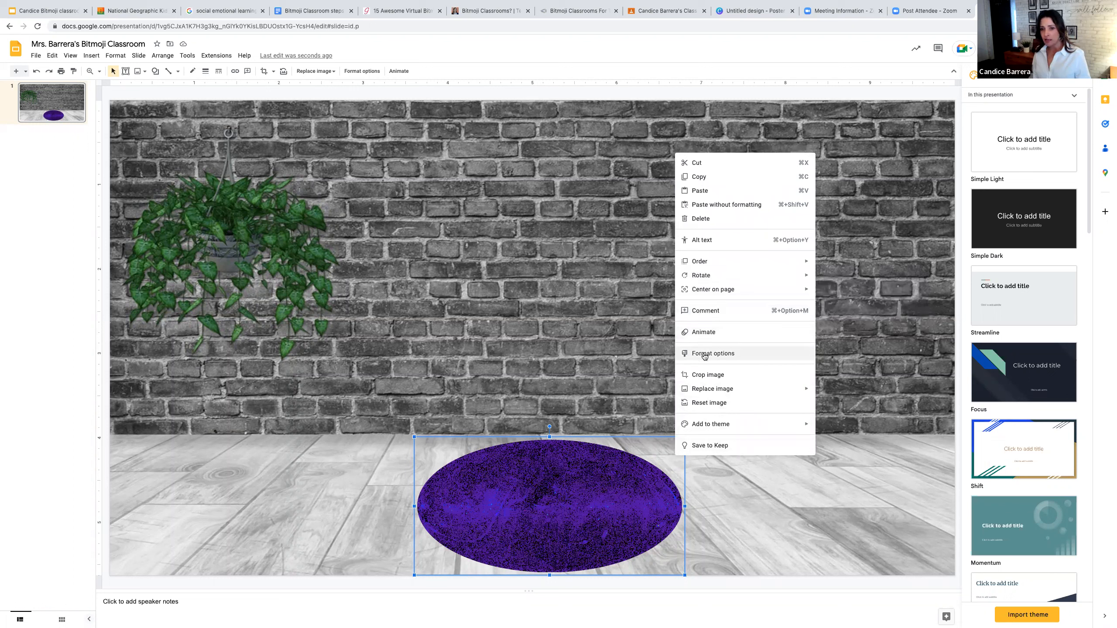
{"action": "left_click", "coordinate": [704, 356]}
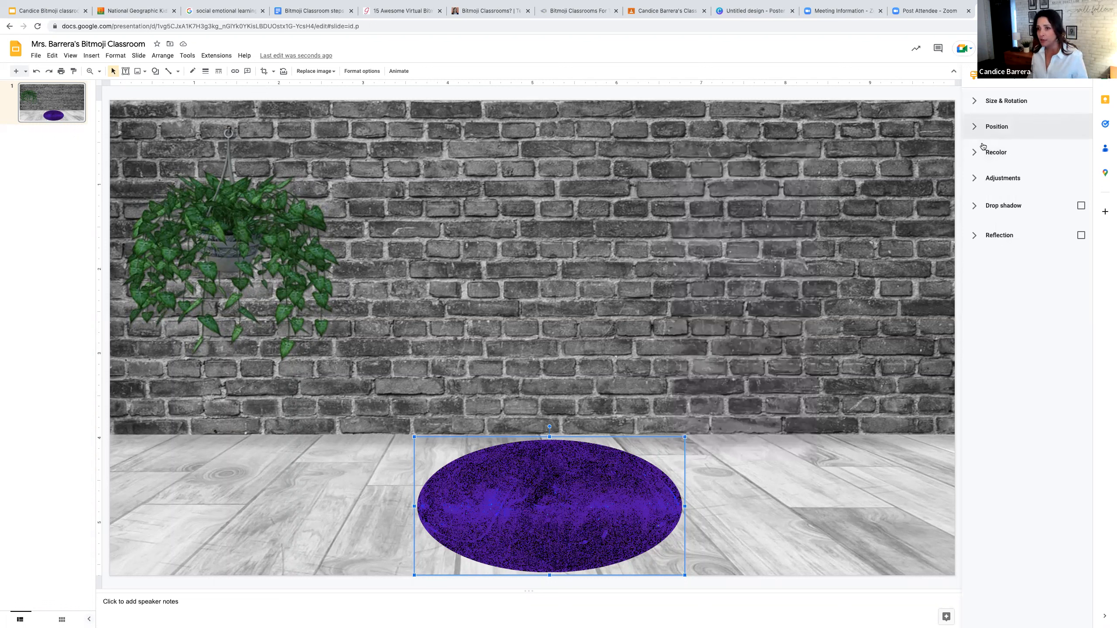
{"action": "left_click", "coordinate": [973, 154]}
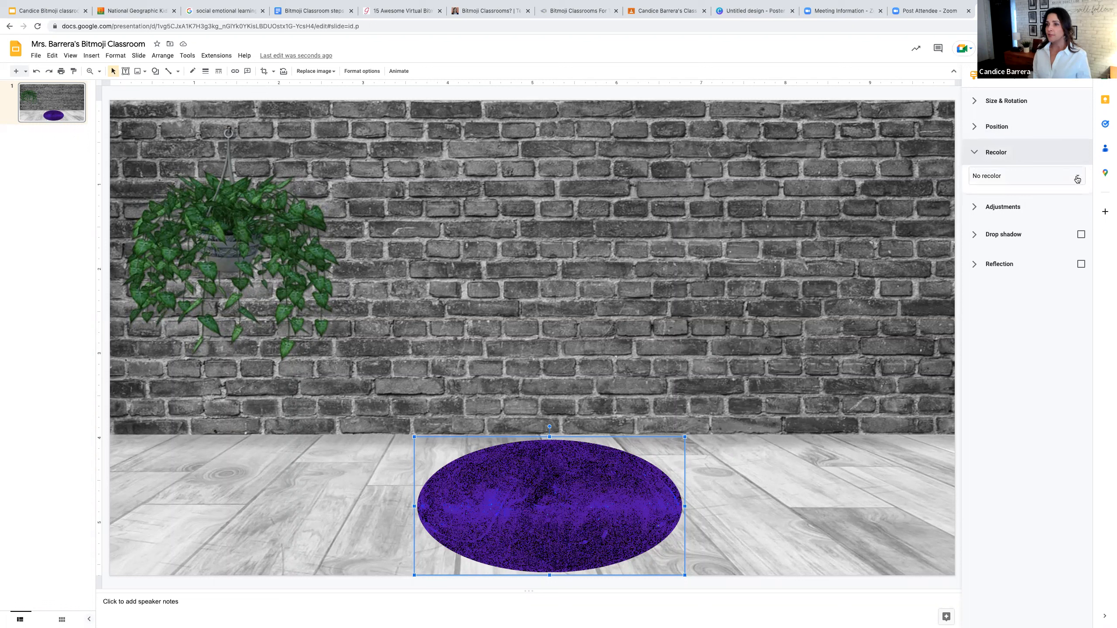
{"action": "left_click", "coordinate": [1077, 178]}
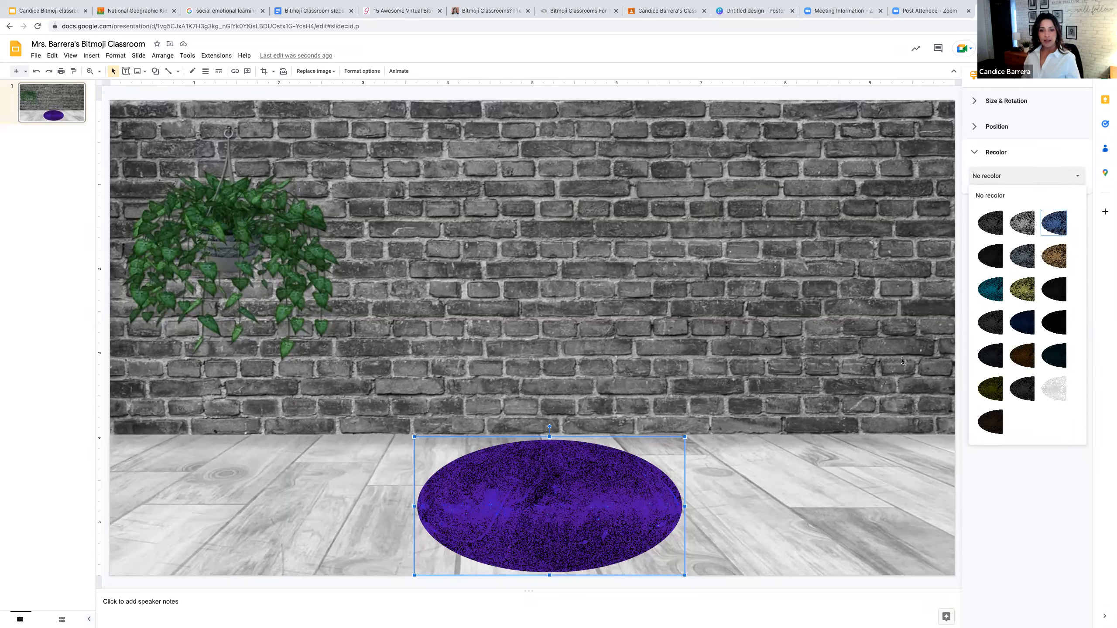
{"action": "left_click", "coordinate": [743, 515]}
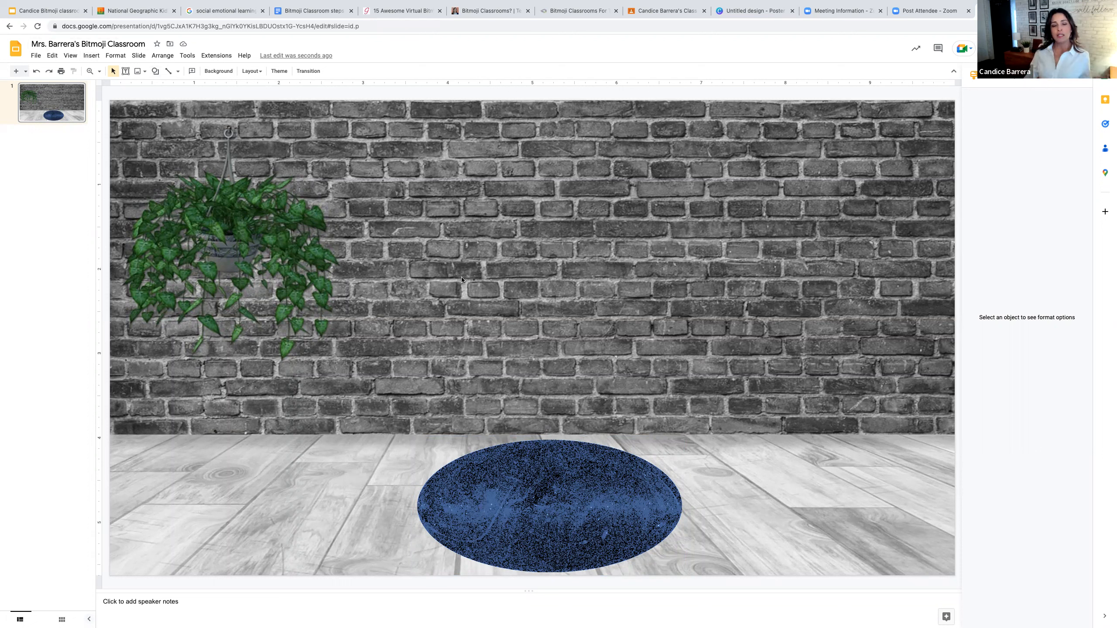
Step: Search the web for transparent whiteboard images to insert, replacing the previous rug search
{"action": "left_click", "coordinate": [92, 58]}
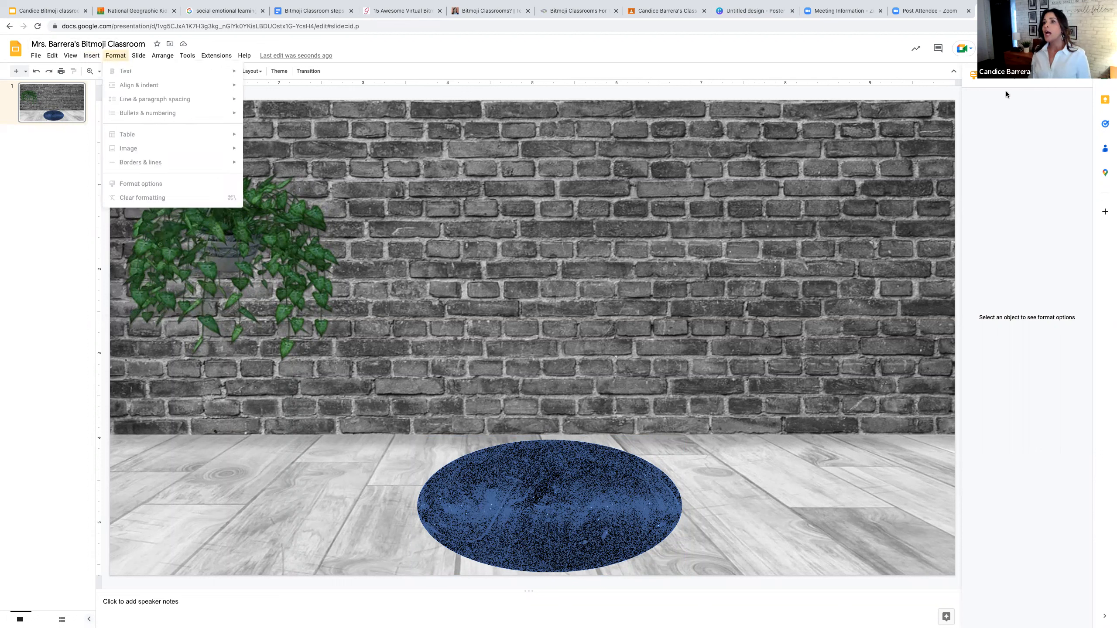
{"action": "left_click", "coordinate": [91, 55]}
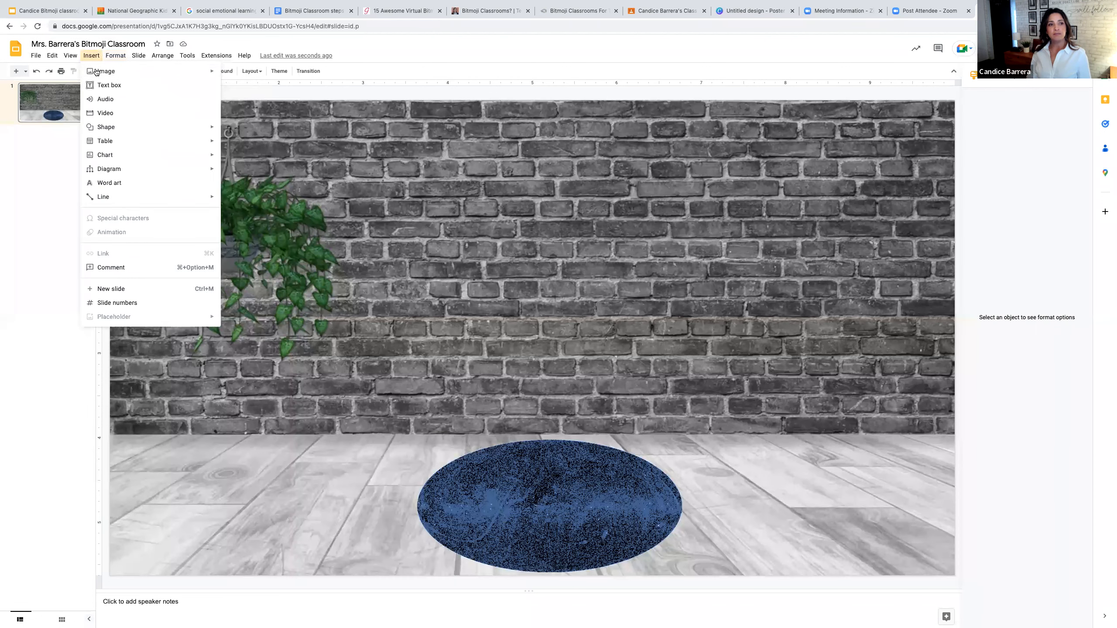
{"action": "mouse_move", "coordinate": [209, 75]}
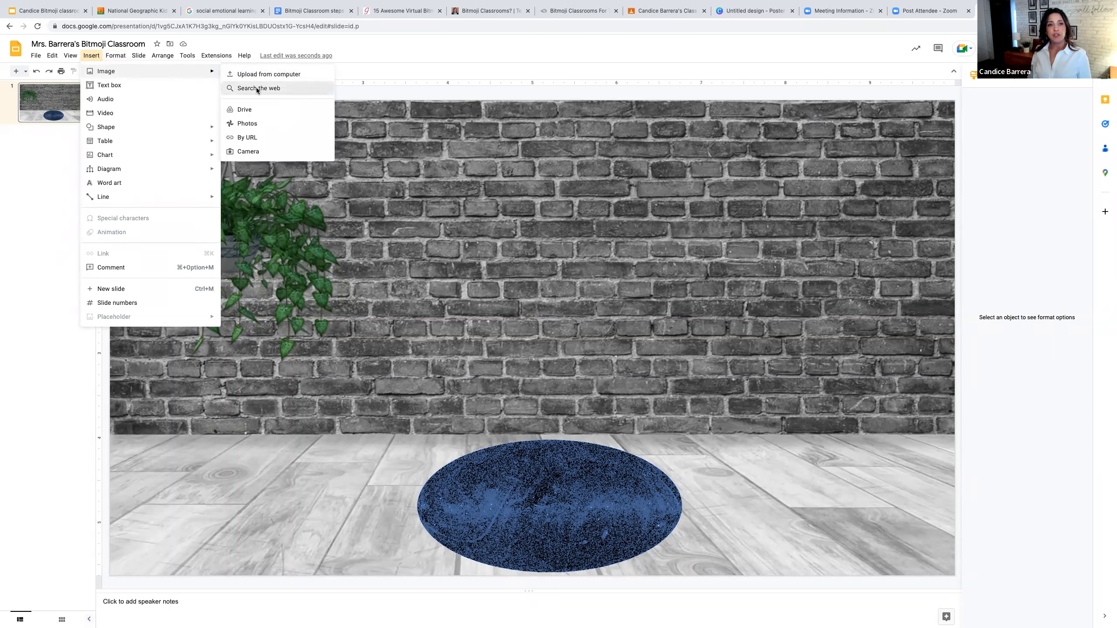
{"action": "left_click", "coordinate": [258, 89]}
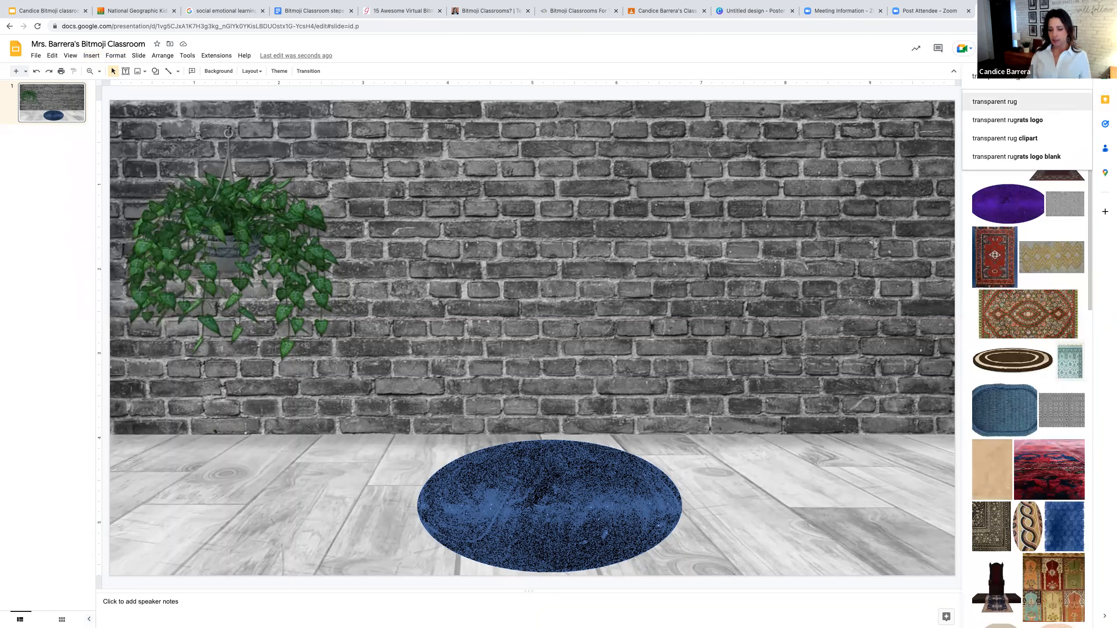
{"action": "key", "text": "BackSpace"}
{"action": "key", "text": "BackSpace"}
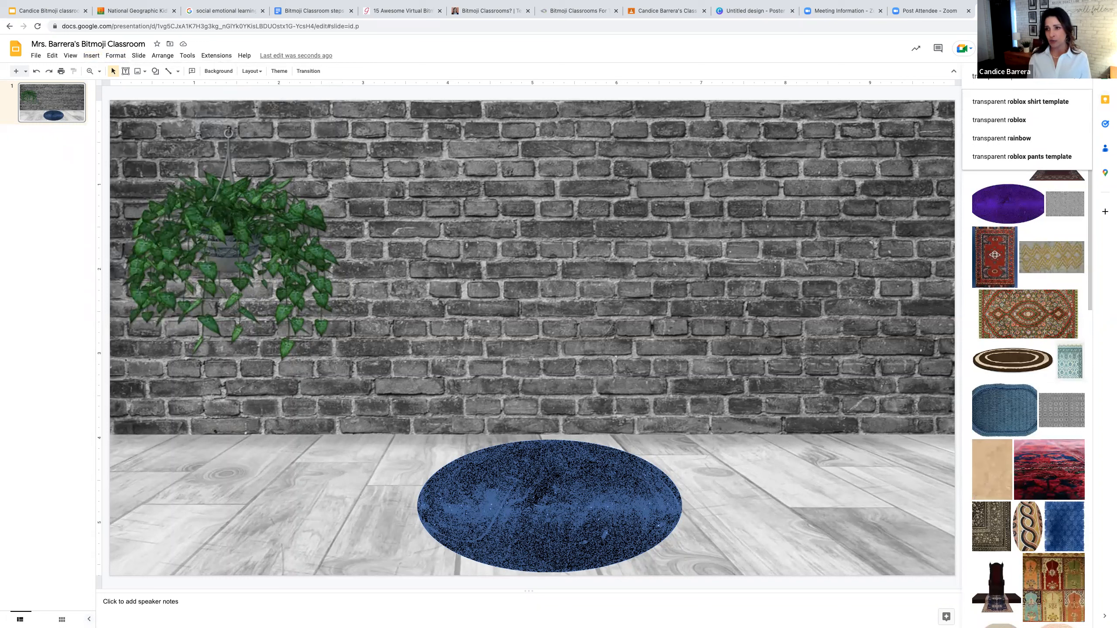
{"action": "key", "text": "BackSpace"}
{"action": "type", "text": "white"}
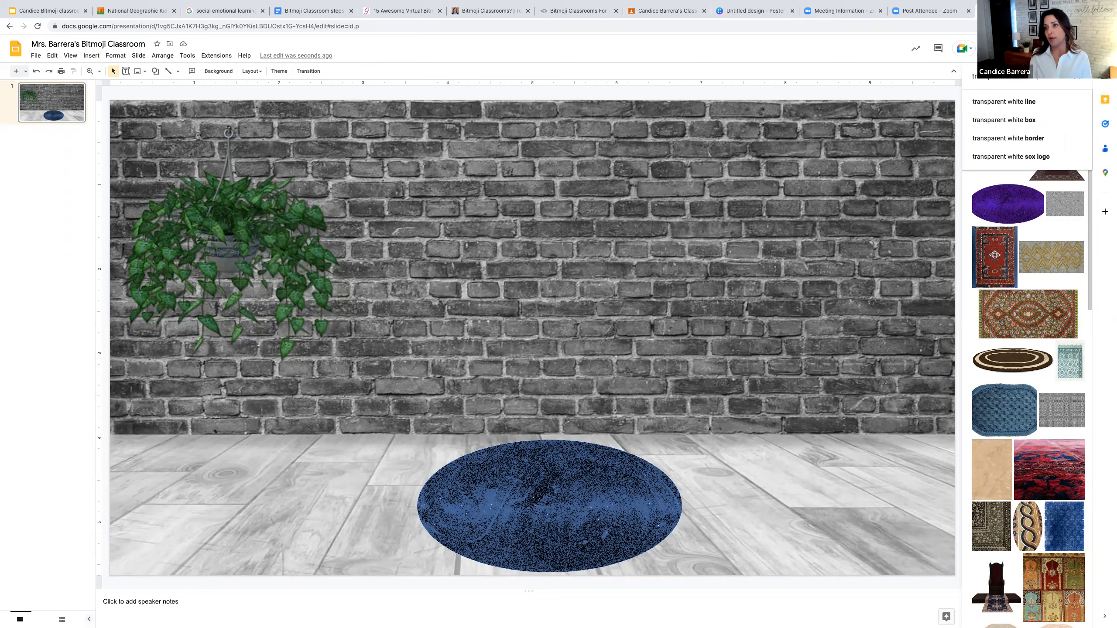
{"action": "key", "text": "Return"}
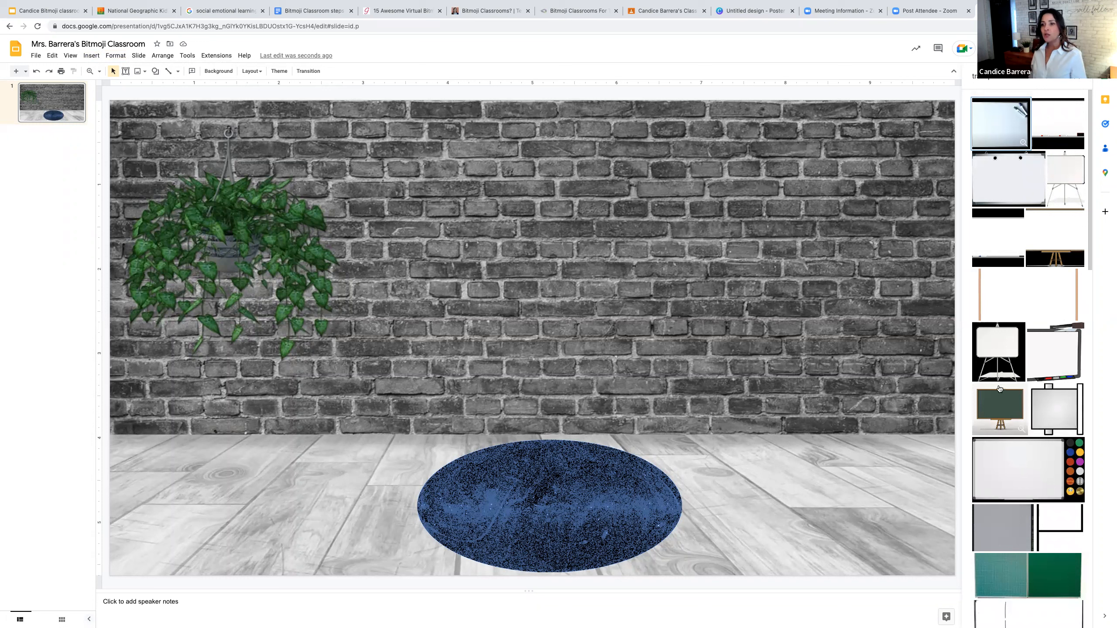
Step: Insert the whiteboard on a tripod easel, place it mid-wall above the blue rug and enlarge it until its legs reach the floor
{"action": "left_click", "coordinate": [995, 351]}
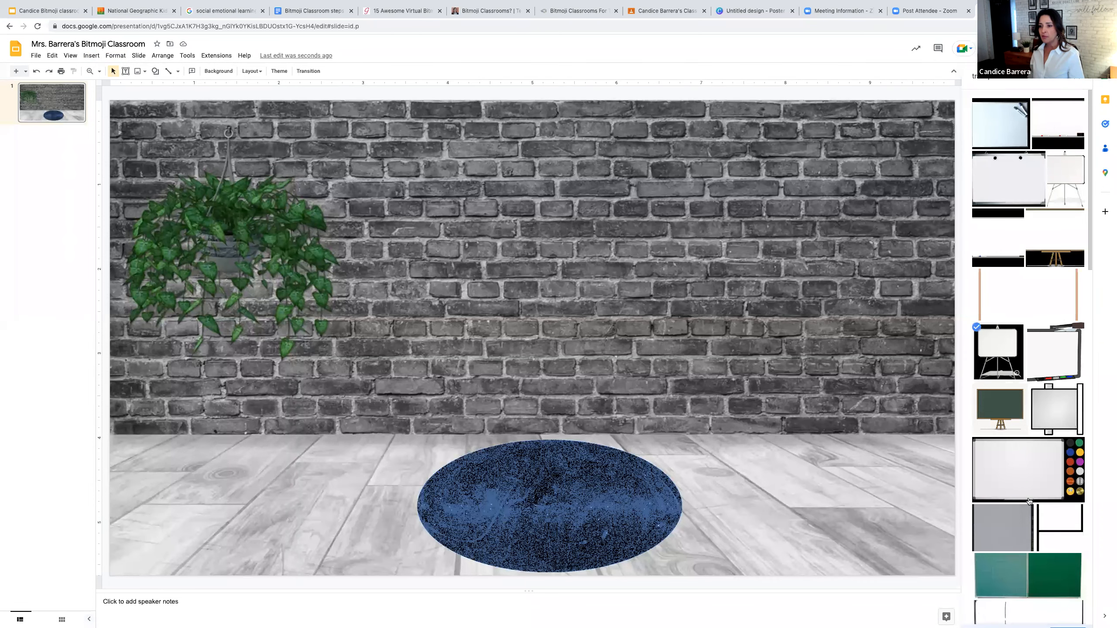
{"action": "scroll", "coordinate": [1030, 486], "scroll_direction": "down", "scroll_amount": 3}
{"action": "left_click", "coordinate": [1079, 621]}
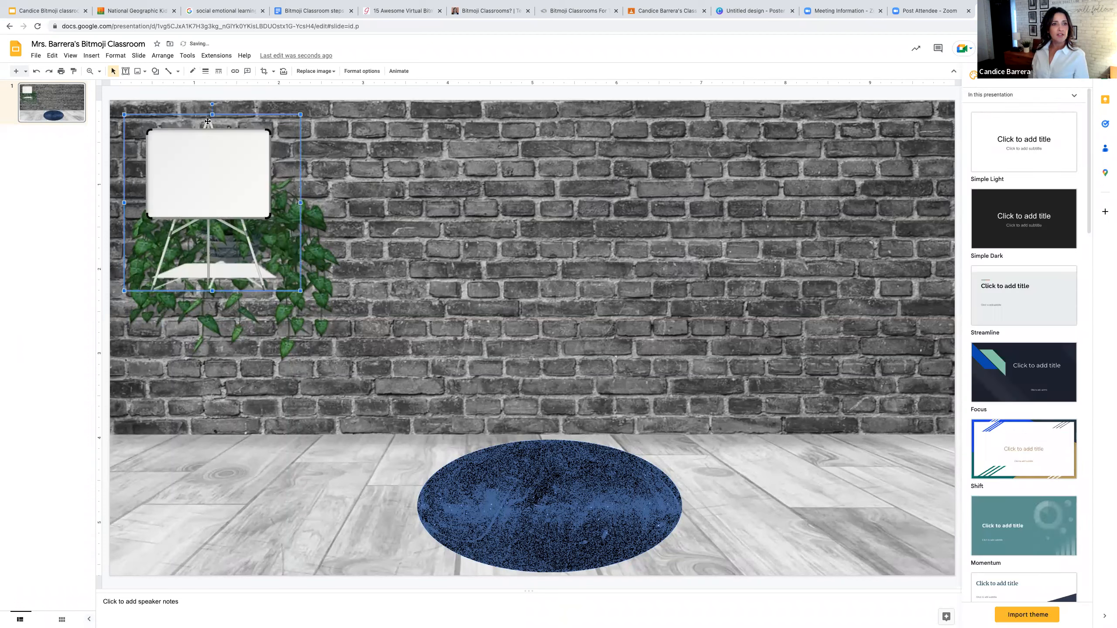
{"action": "left_click_drag", "start_coordinate": [208, 121], "coordinate": [533, 182]}
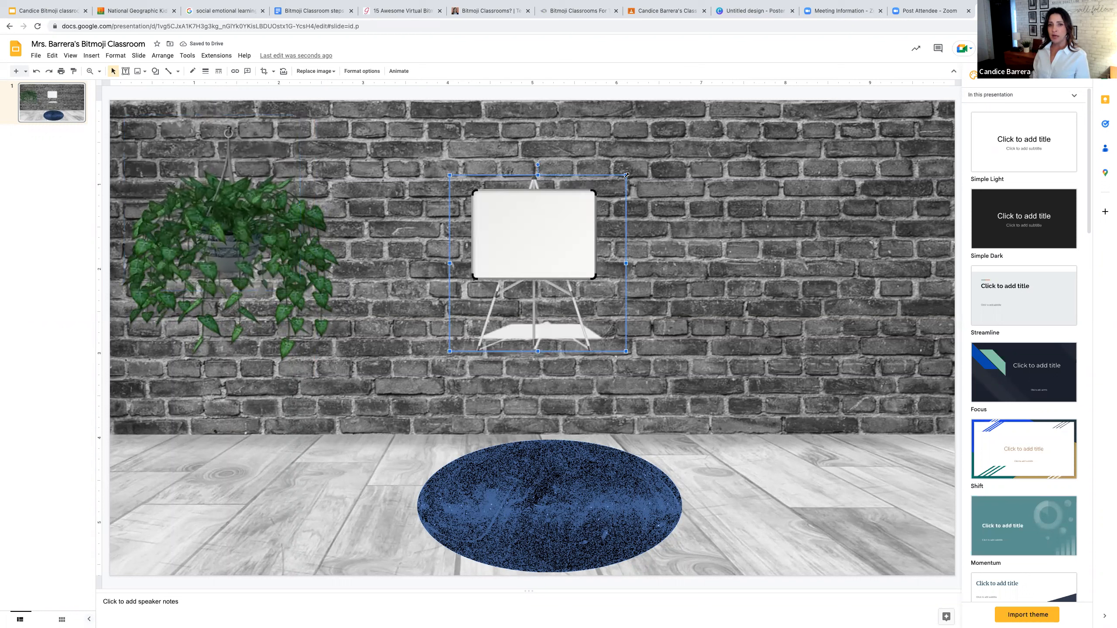
{"action": "left_click_drag", "start_coordinate": [541, 187], "coordinate": [596, 248]}
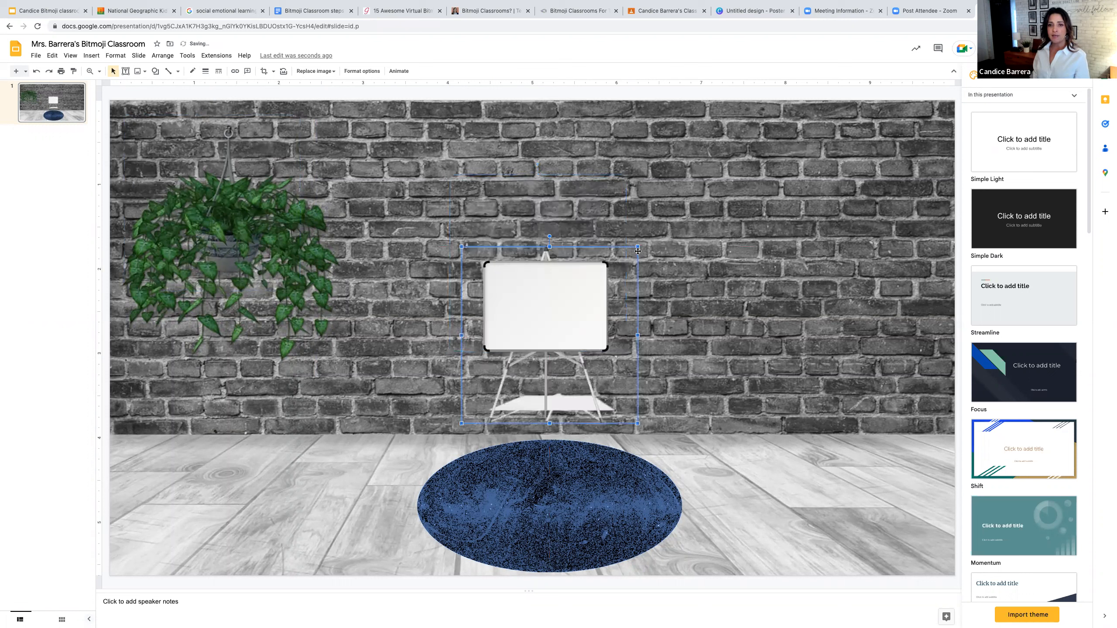
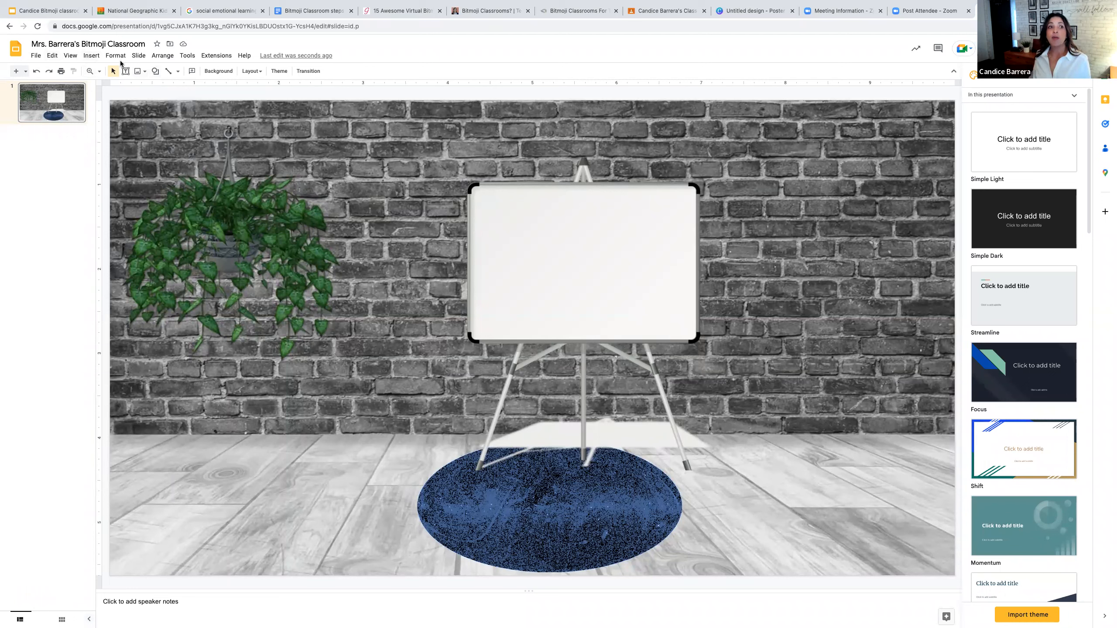
Step: Search the web for transparent bookshelf images to insert, replacing the previous whiteboard search
{"action": "left_click", "coordinate": [91, 55]}
{"action": "mouse_move", "coordinate": [114, 74]}
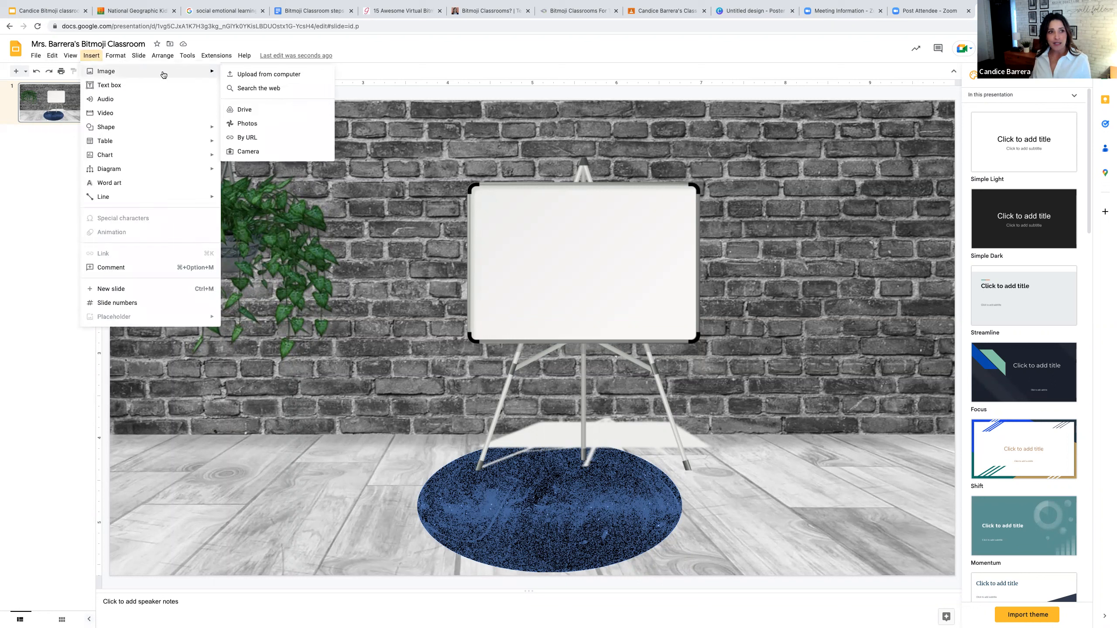
{"action": "left_click", "coordinate": [258, 88]}
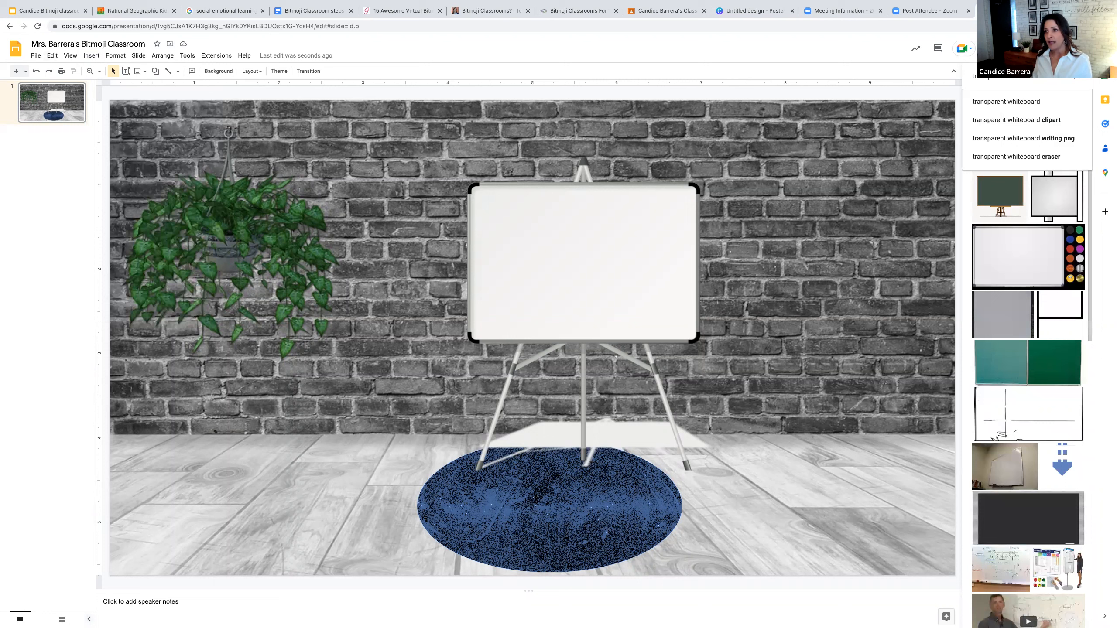
{"action": "key", "text": "BackSpace"}
{"action": "key", "text": "BackSpace"}
{"action": "key", "text": "BackSpace"}
{"action": "key", "text": "BackSpace"}
{"action": "key", "text": "BackSpace"}
{"action": "key", "text": "BackSpace"}
{"action": "key", "text": "BackSpace"}
{"action": "key", "text": "BackSpace"}
{"action": "key", "text": "BackSpace"}
{"action": "key", "text": "BackSpace"}
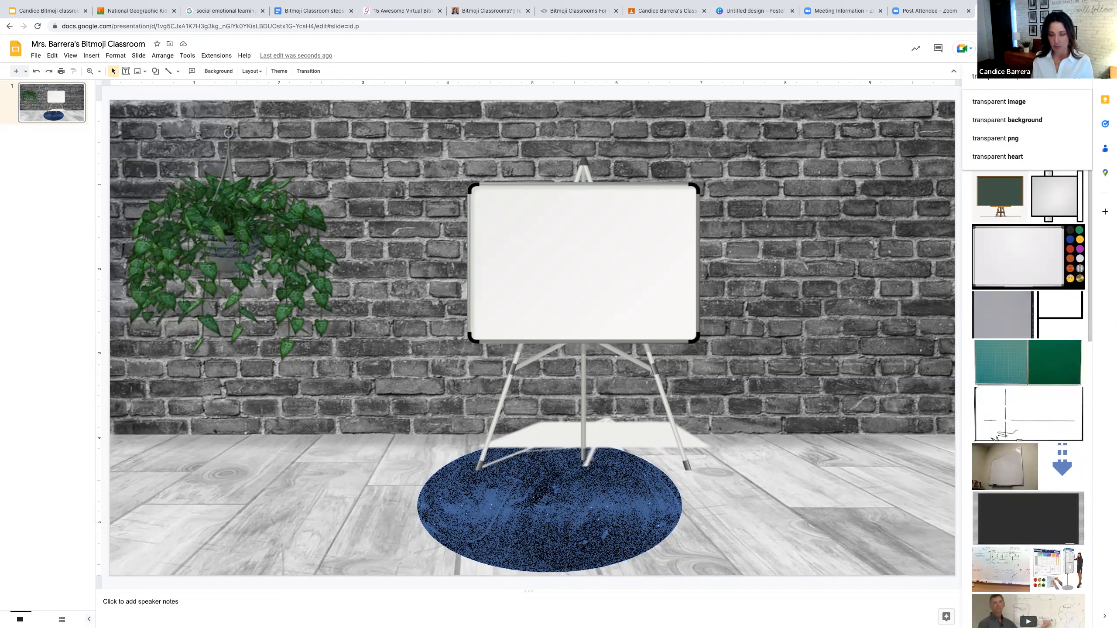
{"action": "type", "text": "bookshe"}
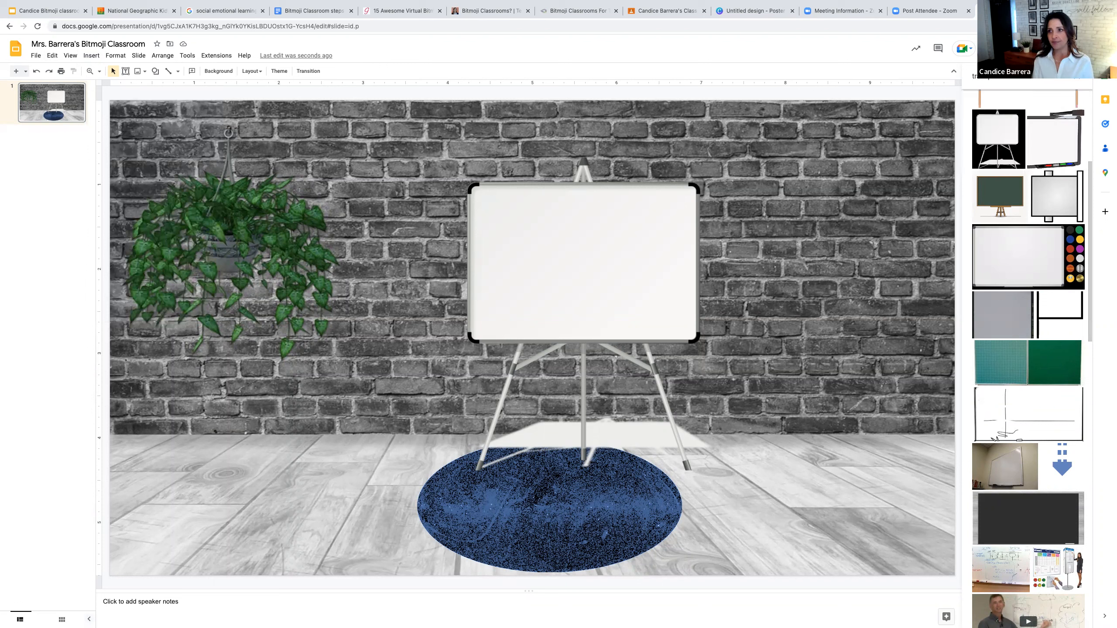
{"action": "type", "text": "lf"}
{"action": "key", "text": "Return"}
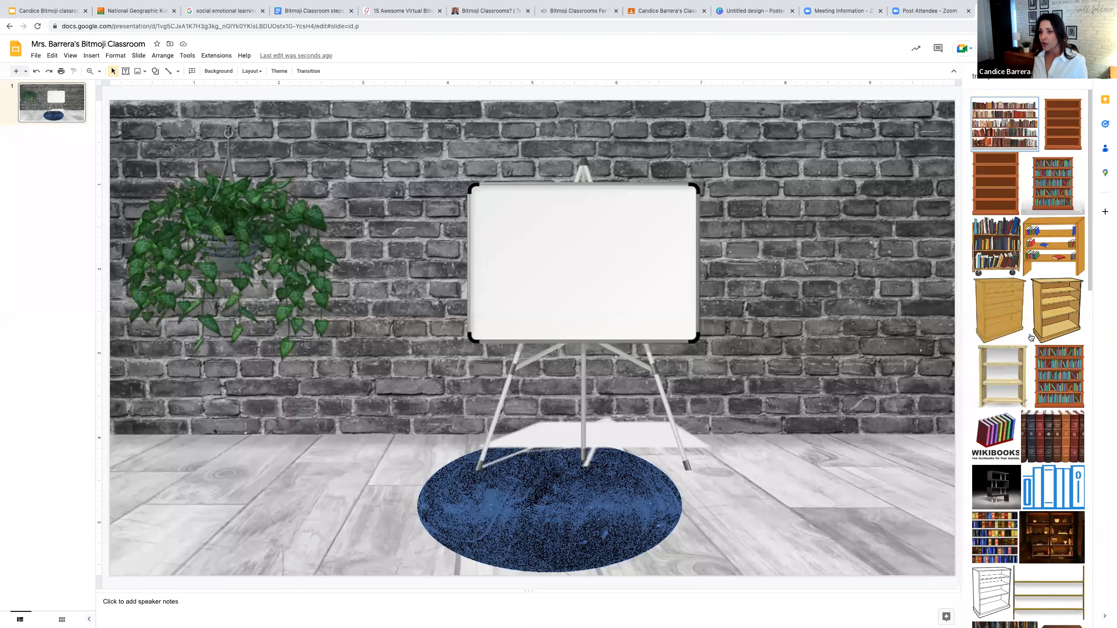
Step: Find the empty open shelf with wooden posts among the bookshelf images and insert it on the slide
{"action": "scroll", "coordinate": [1030, 337], "scroll_direction": "down", "scroll_amount": 3}
{"action": "scroll", "coordinate": [1030, 337], "scroll_direction": "down", "scroll_amount": 10}
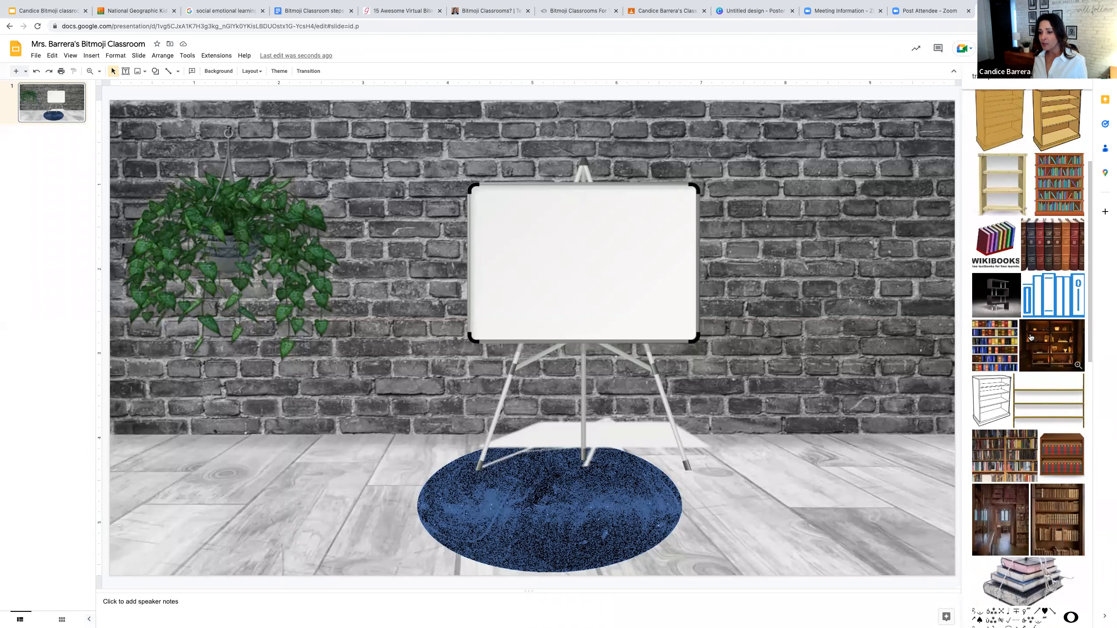
{"action": "scroll", "coordinate": [1030, 337], "scroll_direction": "down", "scroll_amount": 9}
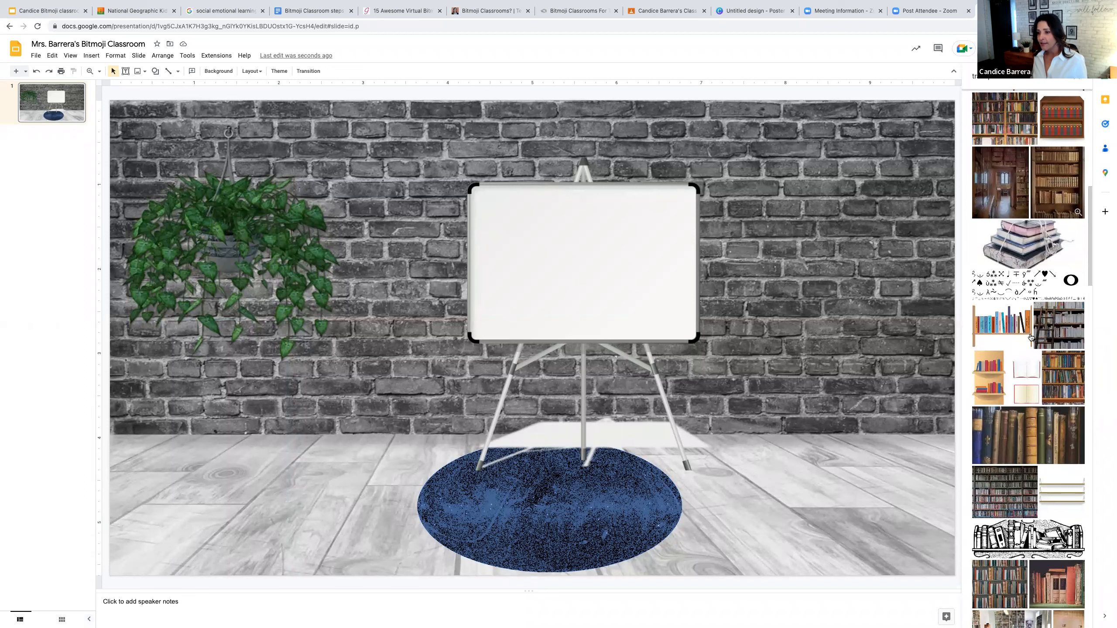
{"action": "scroll", "coordinate": [1030, 337], "scroll_direction": "down", "scroll_amount": 10}
{"action": "scroll", "coordinate": [1031, 337], "scroll_direction": "down", "scroll_amount": 3}
{"action": "scroll", "coordinate": [1031, 336], "scroll_direction": "up", "scroll_amount": 10}
{"action": "scroll", "coordinate": [1030, 337], "scroll_direction": "up", "scroll_amount": 10}
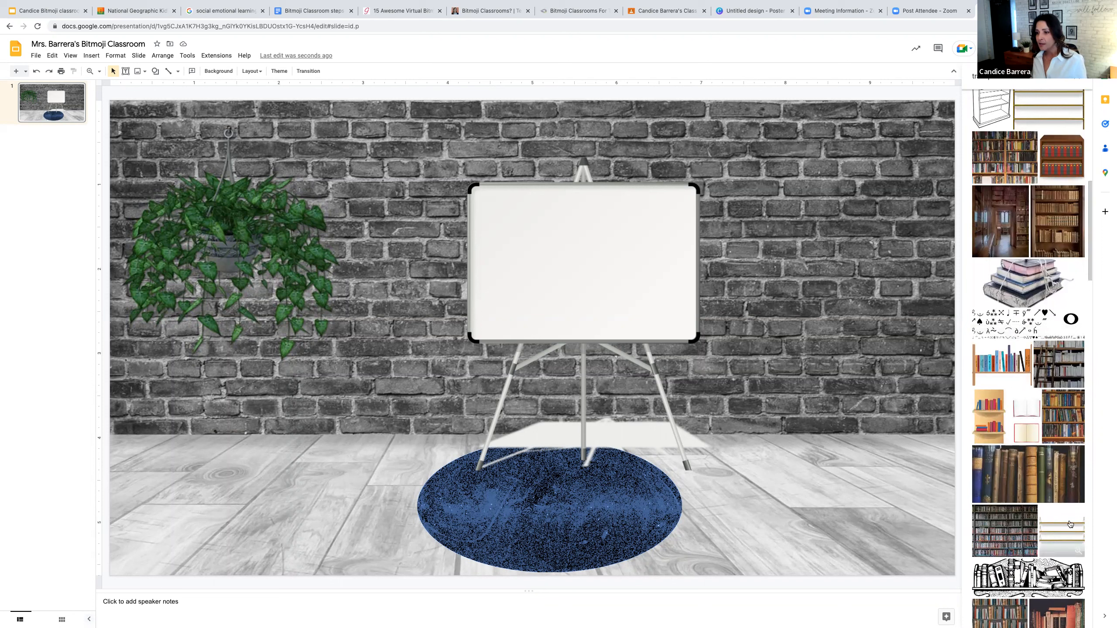
{"action": "scroll", "coordinate": [1060, 348], "scroll_direction": "up", "scroll_amount": 3}
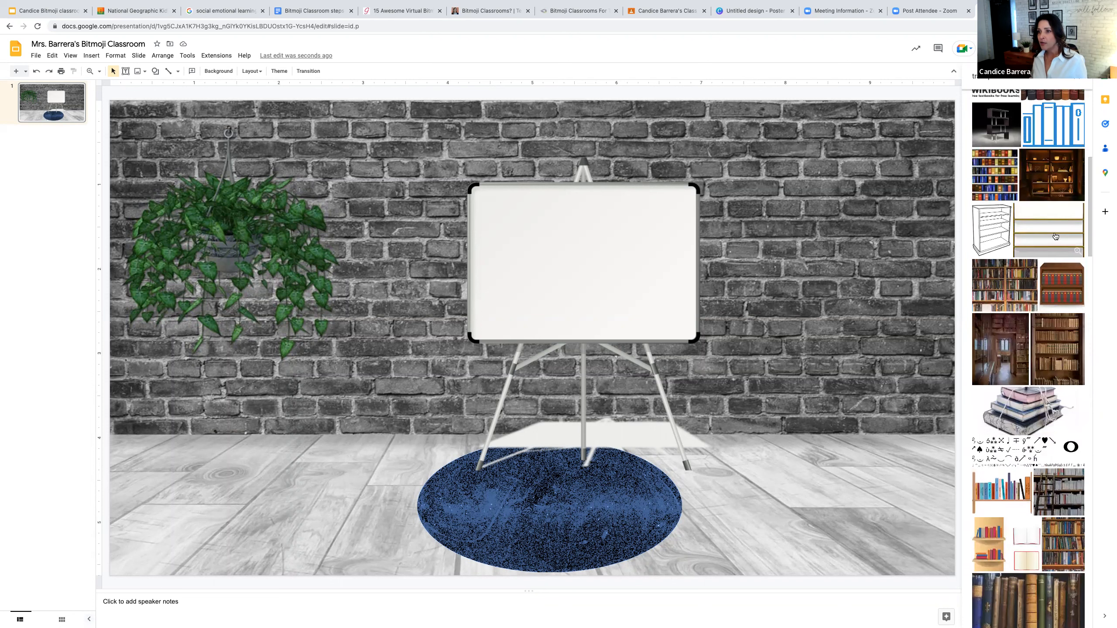
{"action": "left_click", "coordinate": [1055, 237]}
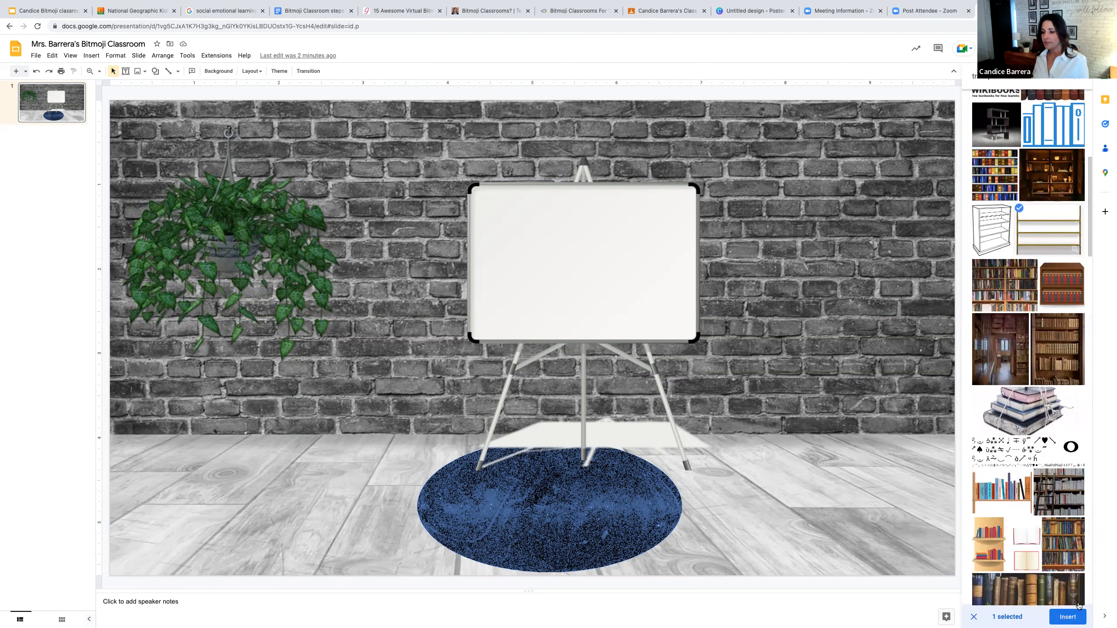
{"action": "left_click", "coordinate": [1068, 616]}
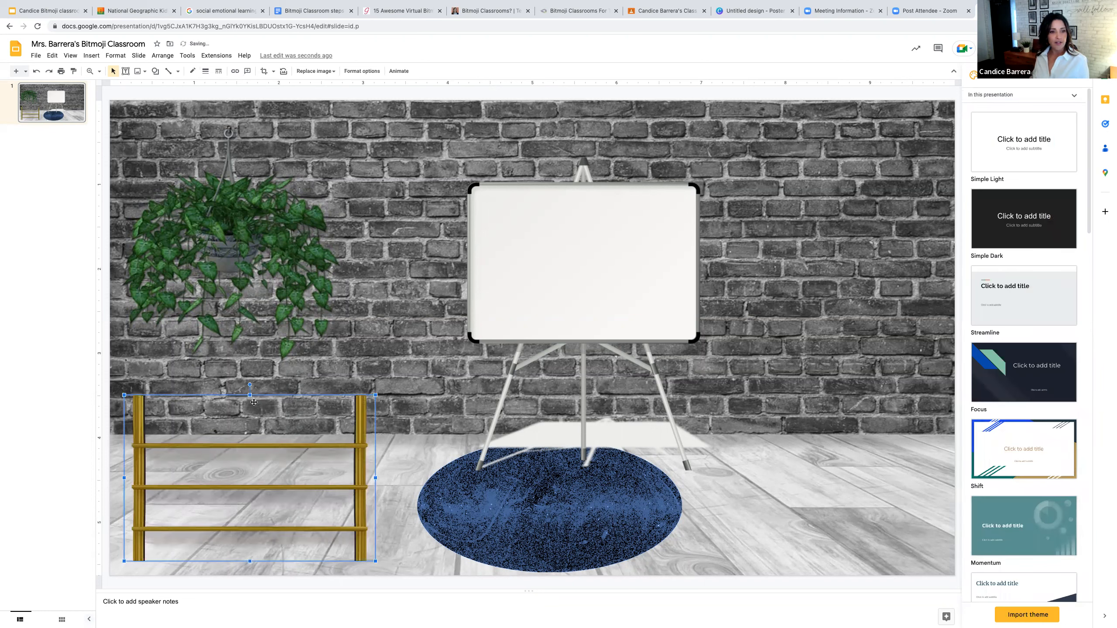
Step: Move the wooden shelf against the wall at the slide's right edge, beside the whiteboard, with its posts standing on the floor
{"action": "left_click_drag", "start_coordinate": [256, 402], "coordinate": [831, 313]}
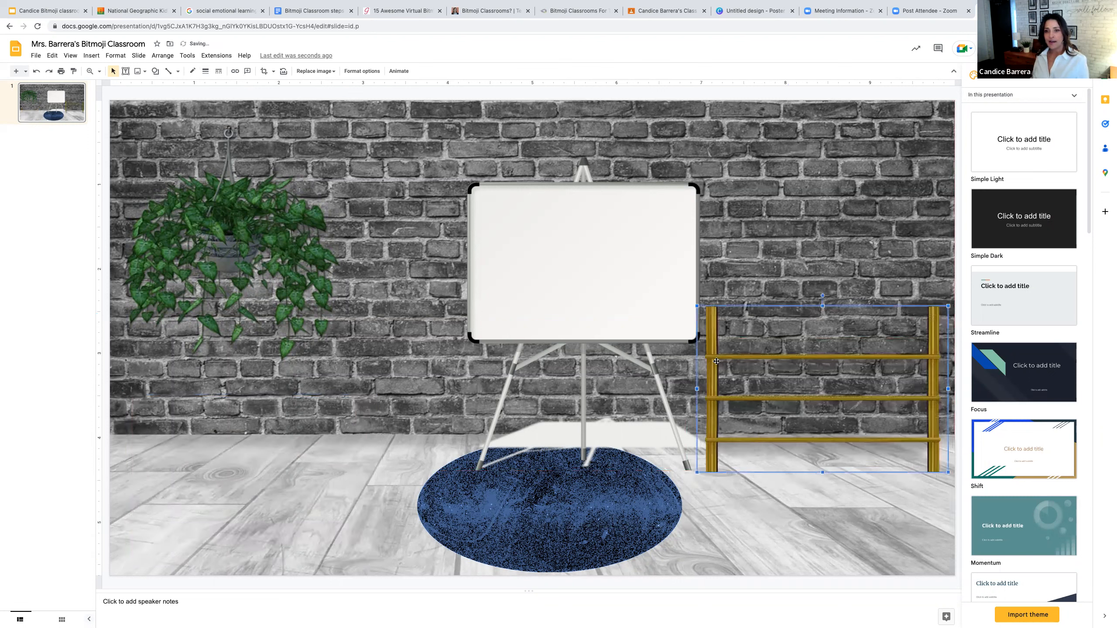
{"action": "left_click_drag", "start_coordinate": [825, 312], "coordinate": [836, 310]}
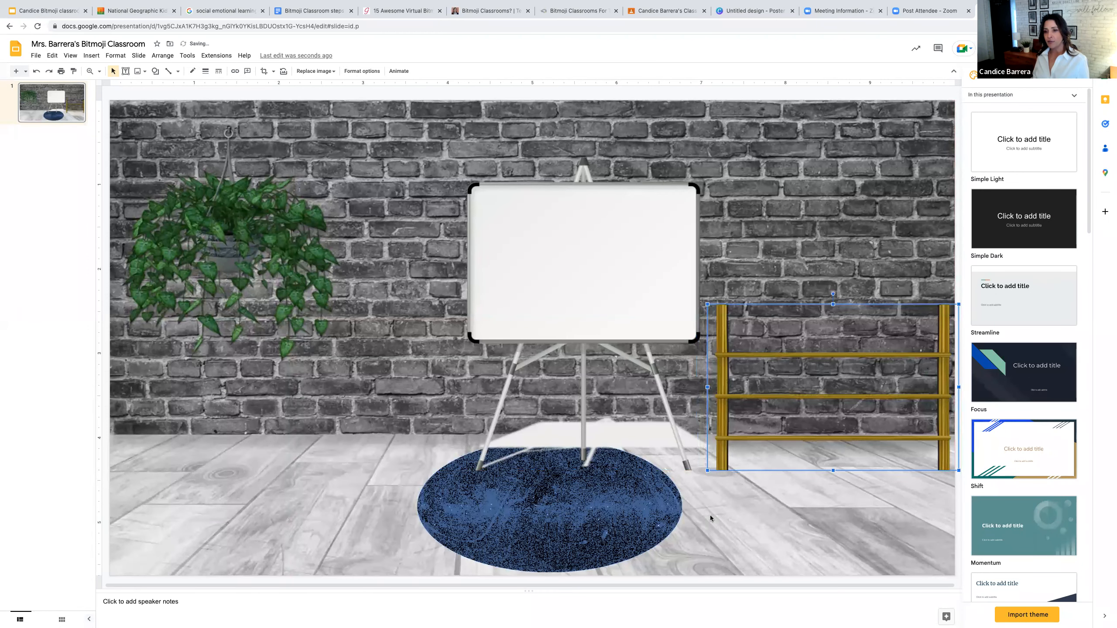
{"action": "left_click", "coordinate": [726, 516]}
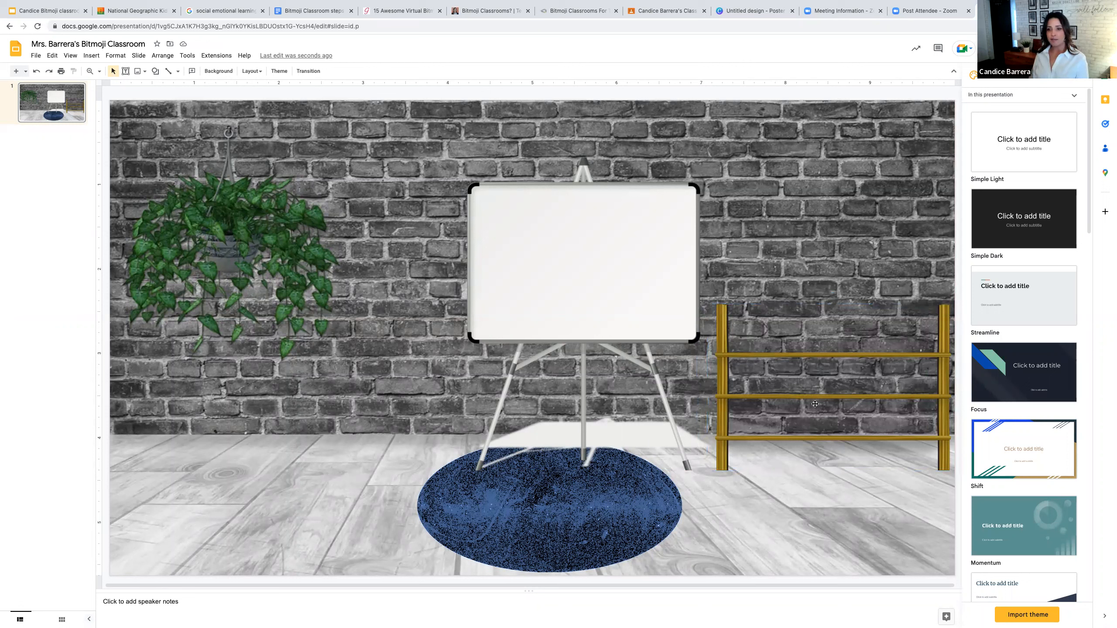
Step: Shift the easel whiteboard slightly left so it stands centered above the blue rug
{"action": "left_click", "coordinate": [550, 198]}
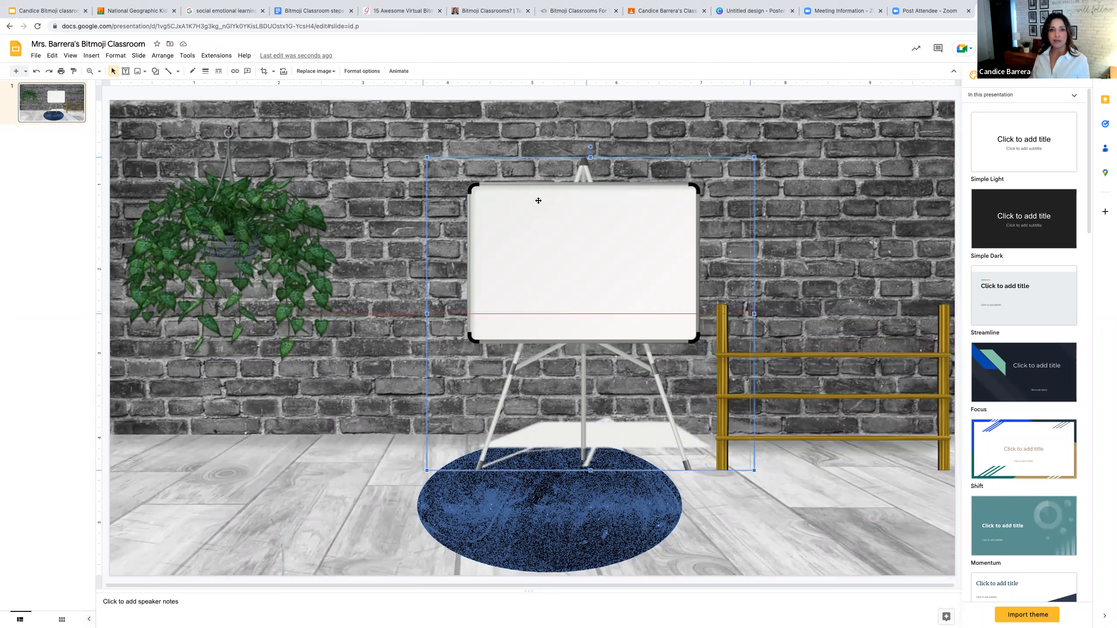
{"action": "left_click_drag", "start_coordinate": [534, 202], "coordinate": [532, 203]}
{"action": "left_click", "coordinate": [284, 443]}
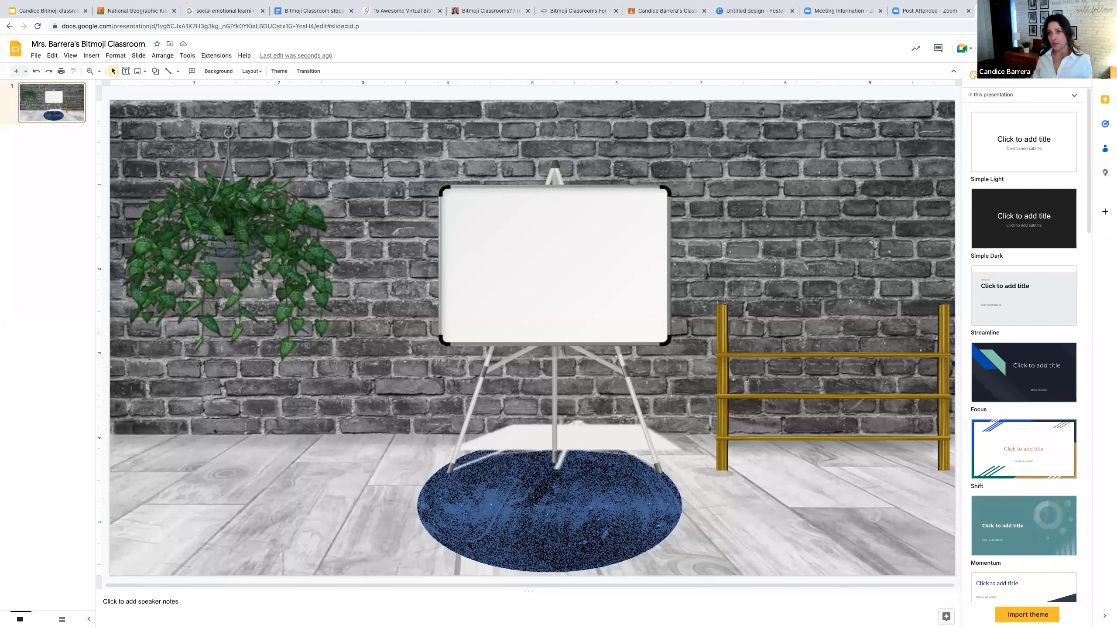
Step: Open a new browser tab and search Google Images for "charlie and the chocolate factory audio free"
{"action": "key", "text": "super+t"}
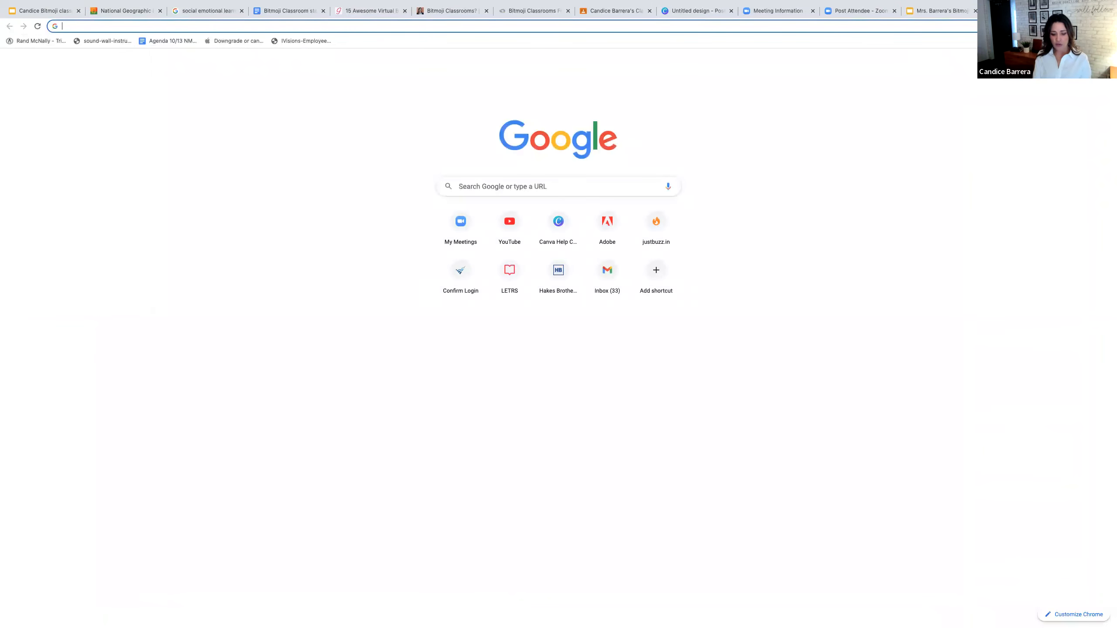
{"action": "type", "text": "ch"}
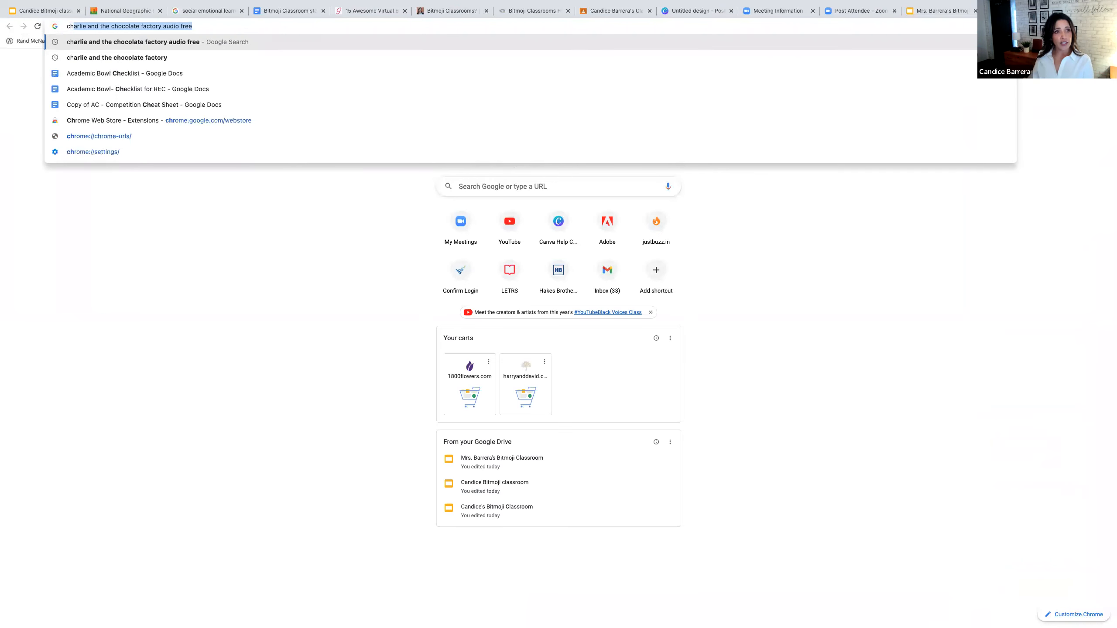
{"action": "key", "text": "Return"}
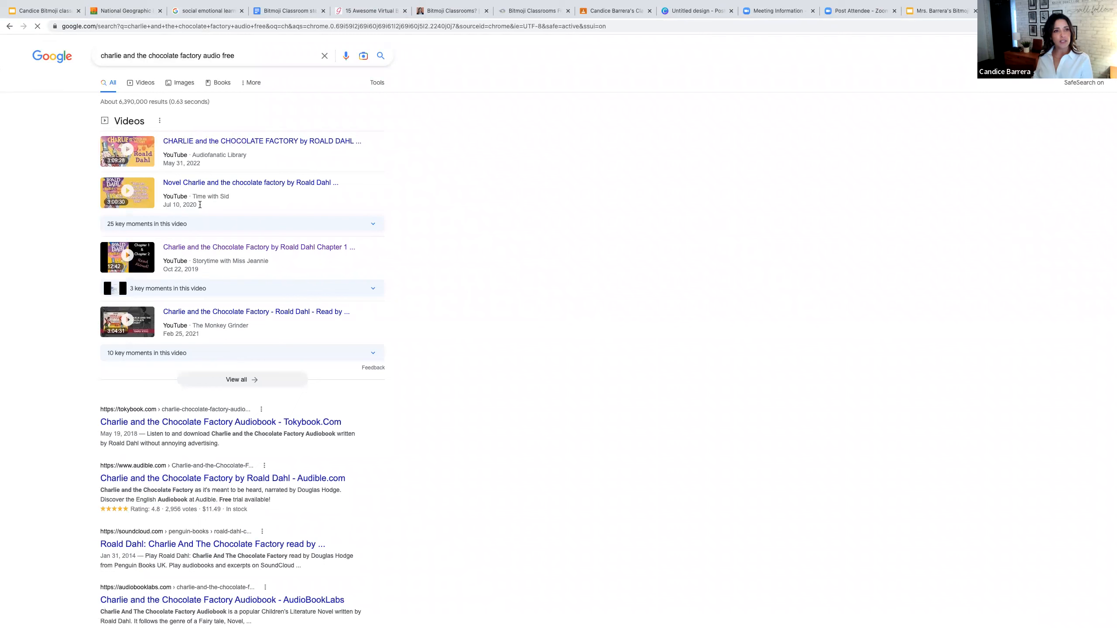
{"action": "left_click", "coordinate": [186, 84]}
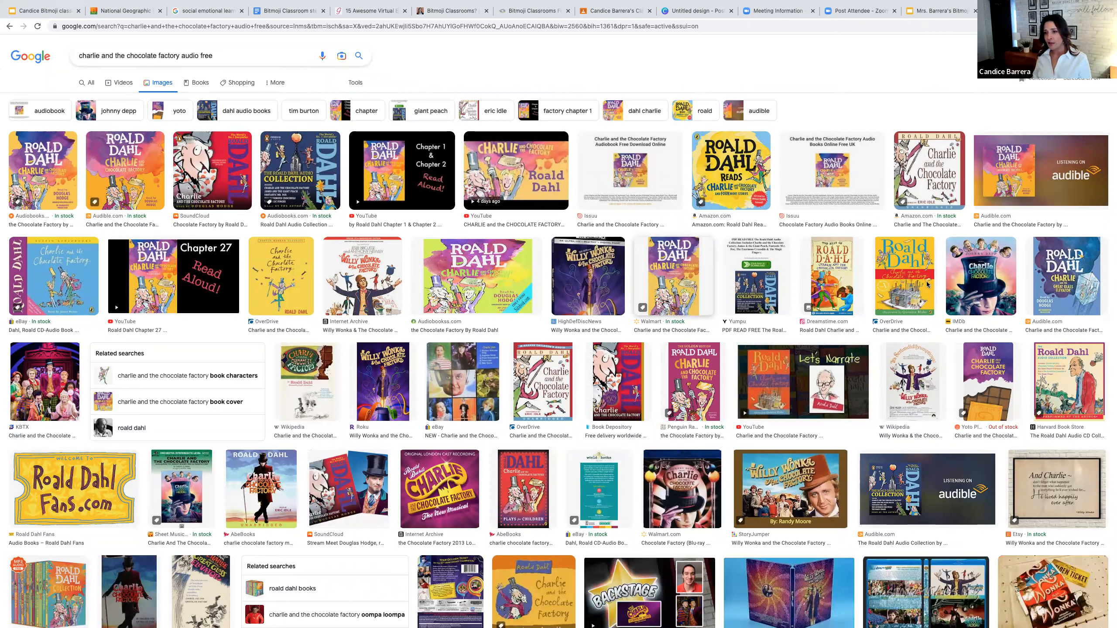
Step: Copy the Walmart result's Charlie and the Chocolate Factory paperback cover and paste it onto the classroom slide
{"action": "right_click", "coordinate": [684, 285]}
{"action": "right_click", "coordinate": [956, 291]}
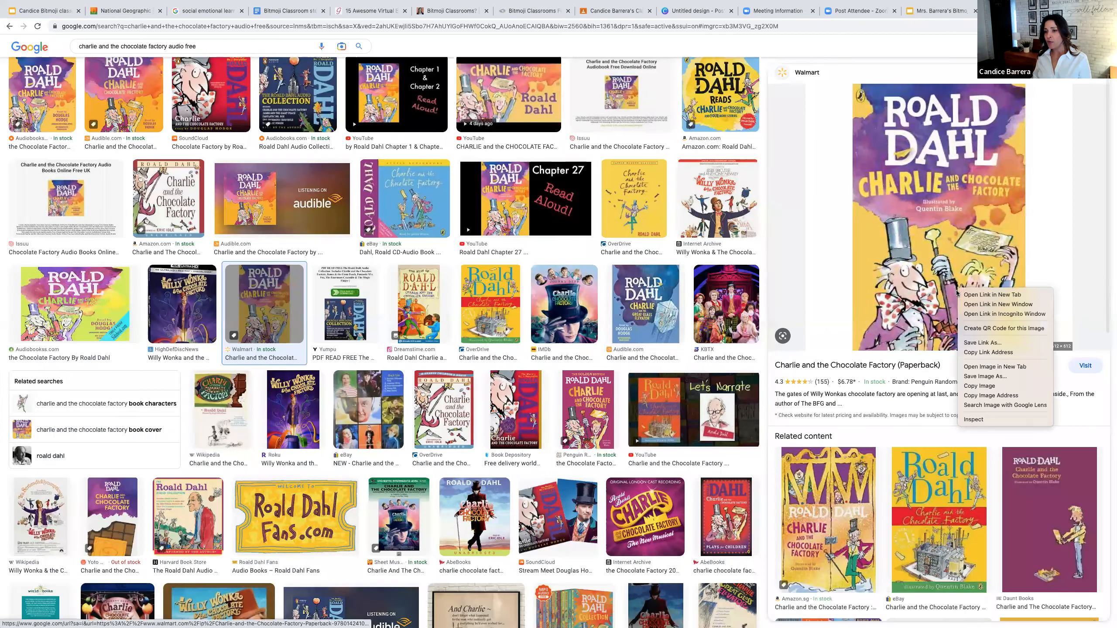
{"action": "left_click", "coordinate": [985, 388]}
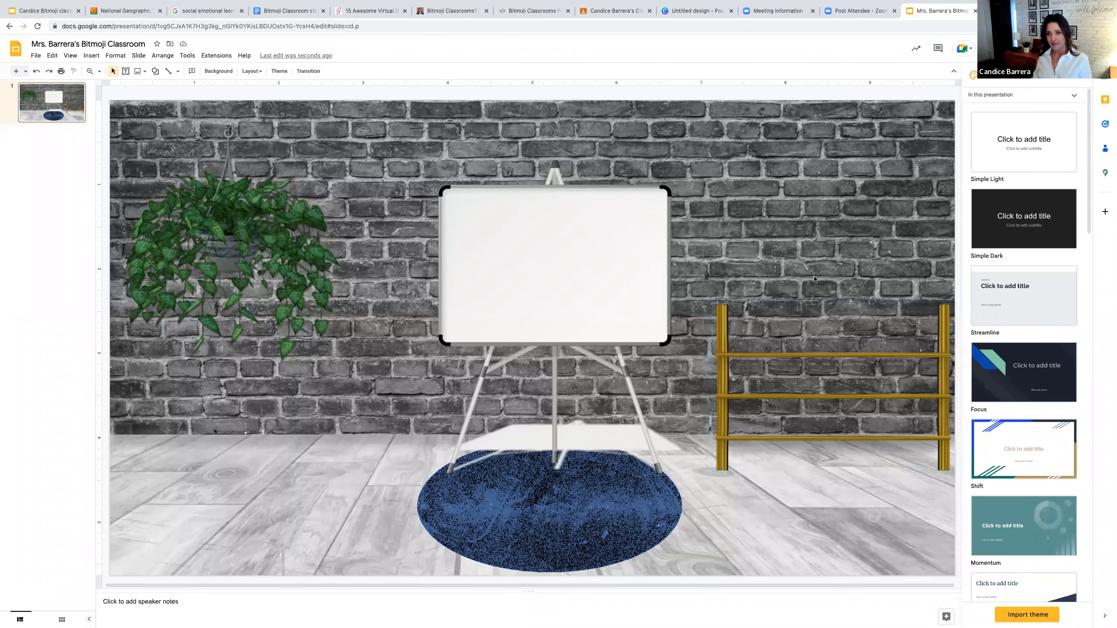
{"action": "right_click", "coordinate": [834, 297]}
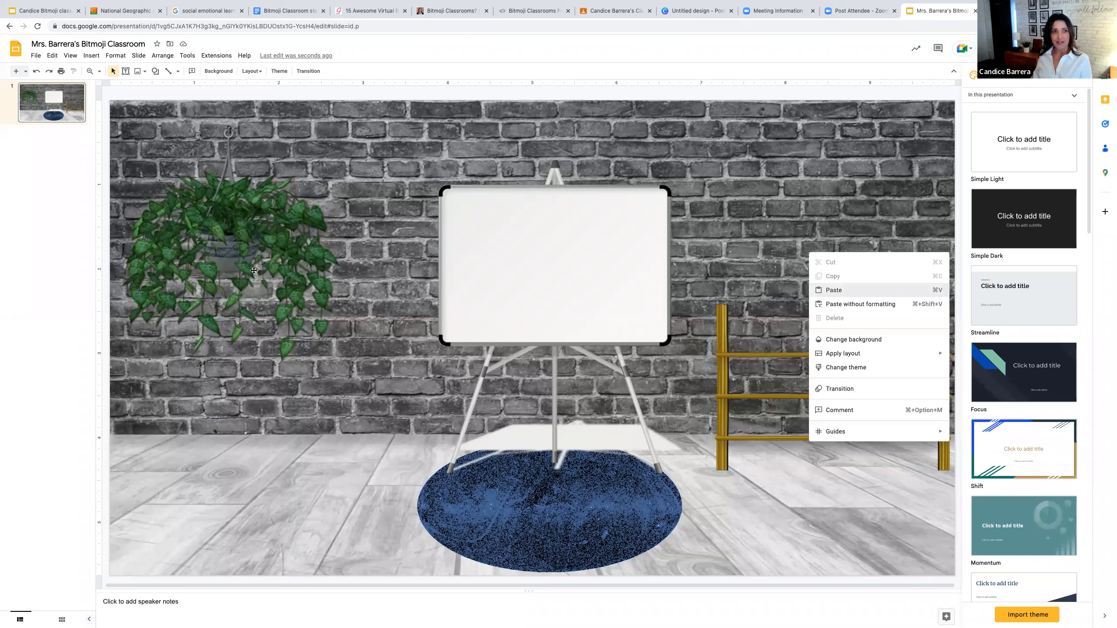
{"action": "left_click", "coordinate": [125, 206]}
{"action": "key", "text": "super+v"}
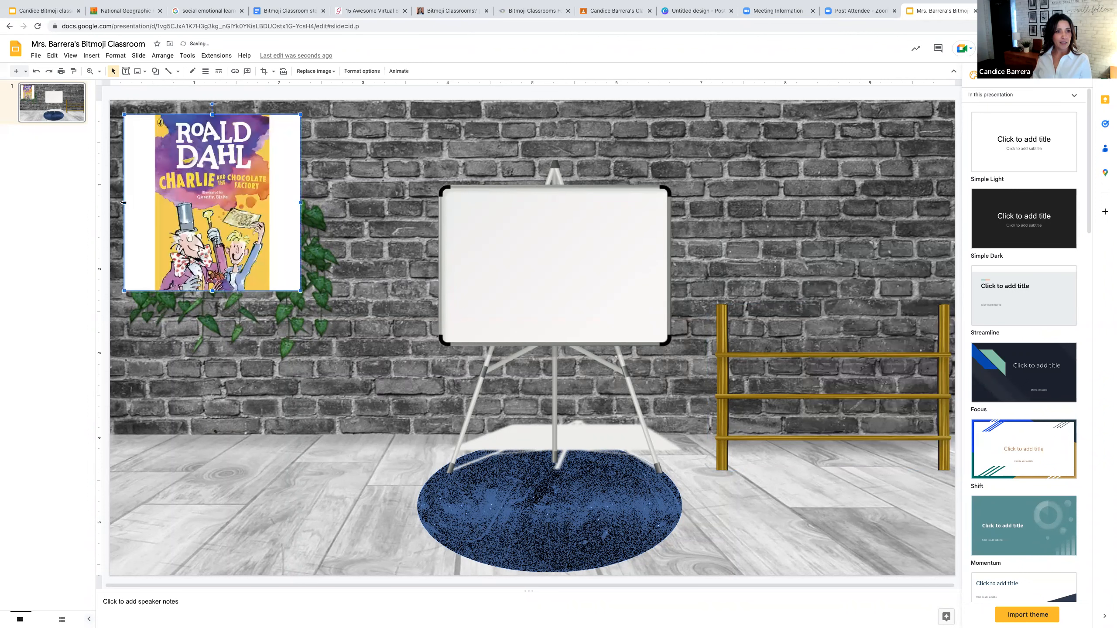
Step: Shrink the pasted book cover to about a third of its size and crop away its white side margins
{"action": "left_click_drag", "start_coordinate": [124, 114], "coordinate": [211, 201]}
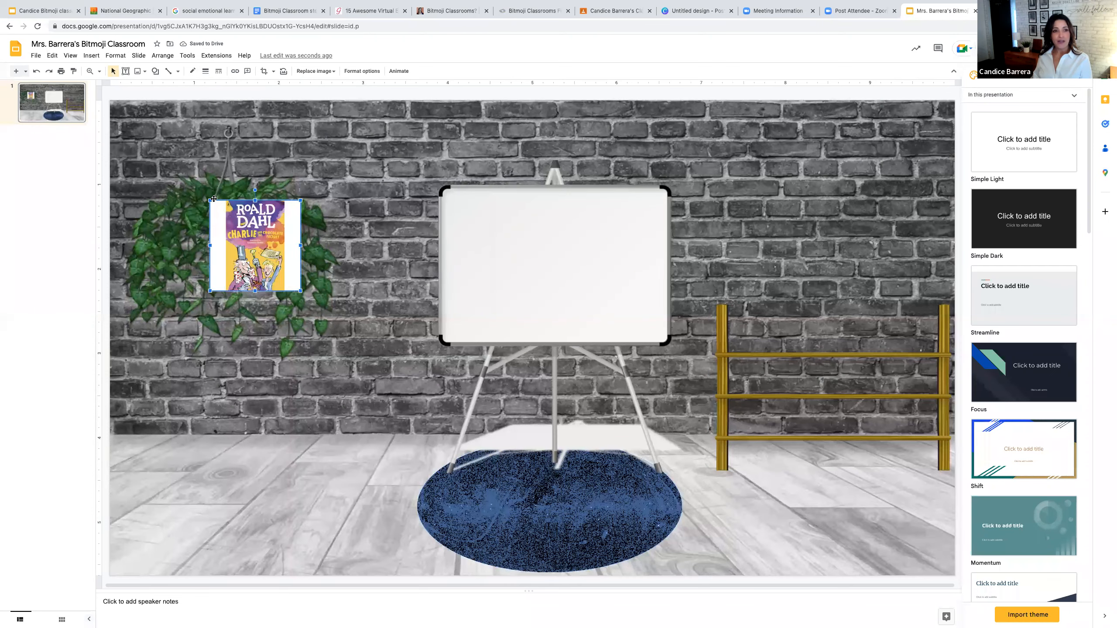
{"action": "left_click_drag", "start_coordinate": [211, 201], "coordinate": [223, 213]}
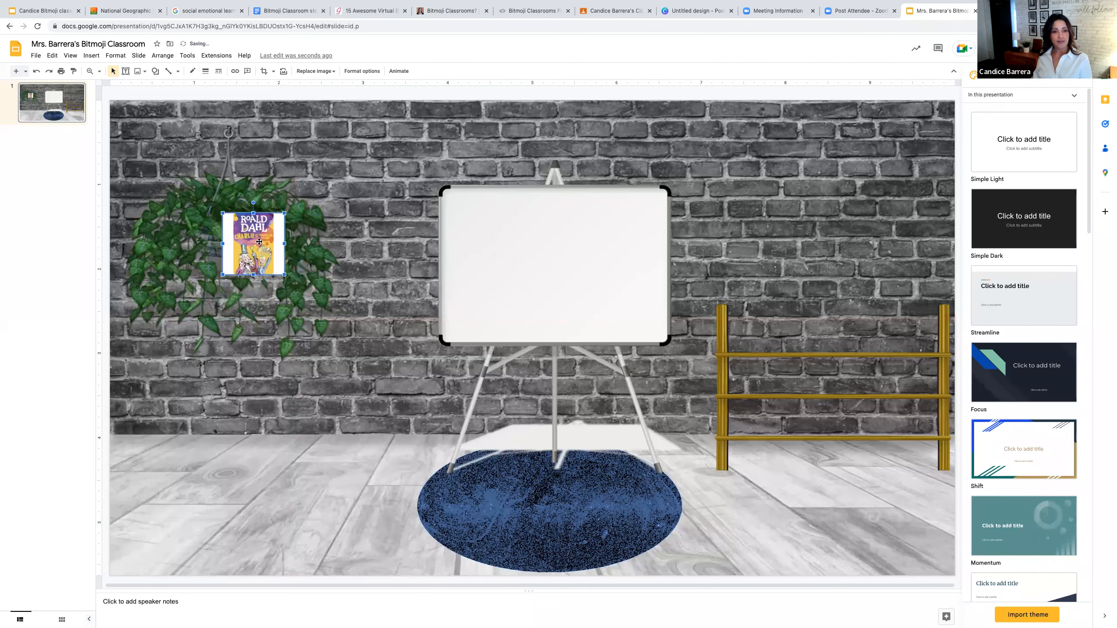
{"action": "double_click", "coordinate": [227, 243]}
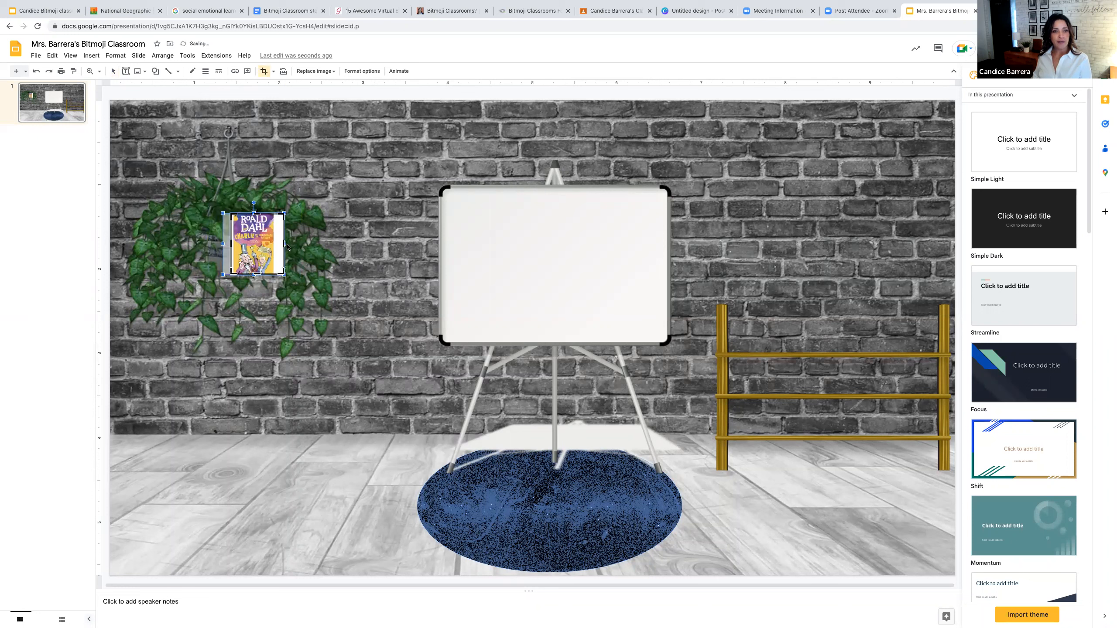